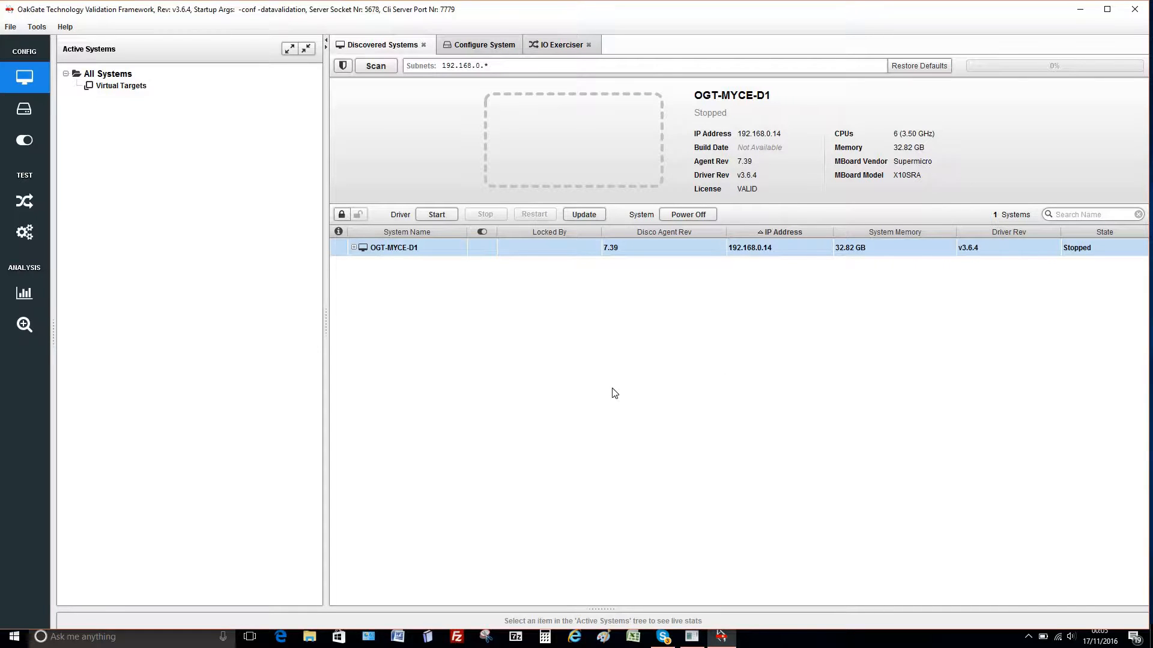
# Start the driver on OGT-MYCE-D1 and expand the system in the active systems tree down to its SAS/SATA ports.
pyautogui.click(441, 214)
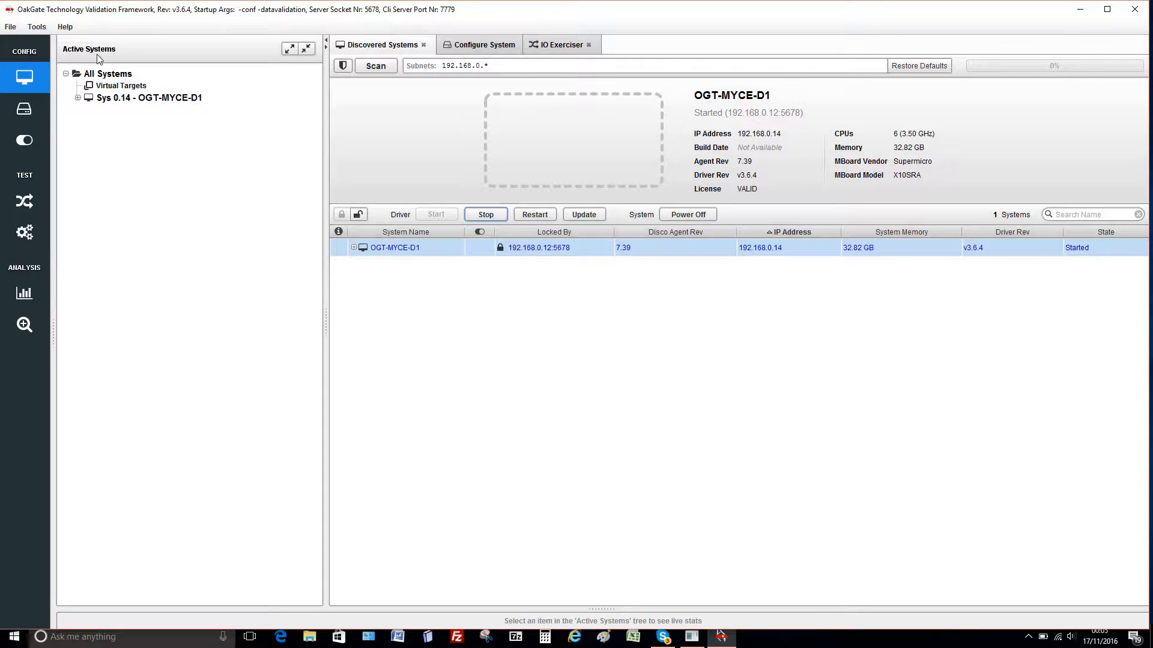
pyautogui.click(78, 98)
pyautogui.click(90, 109)
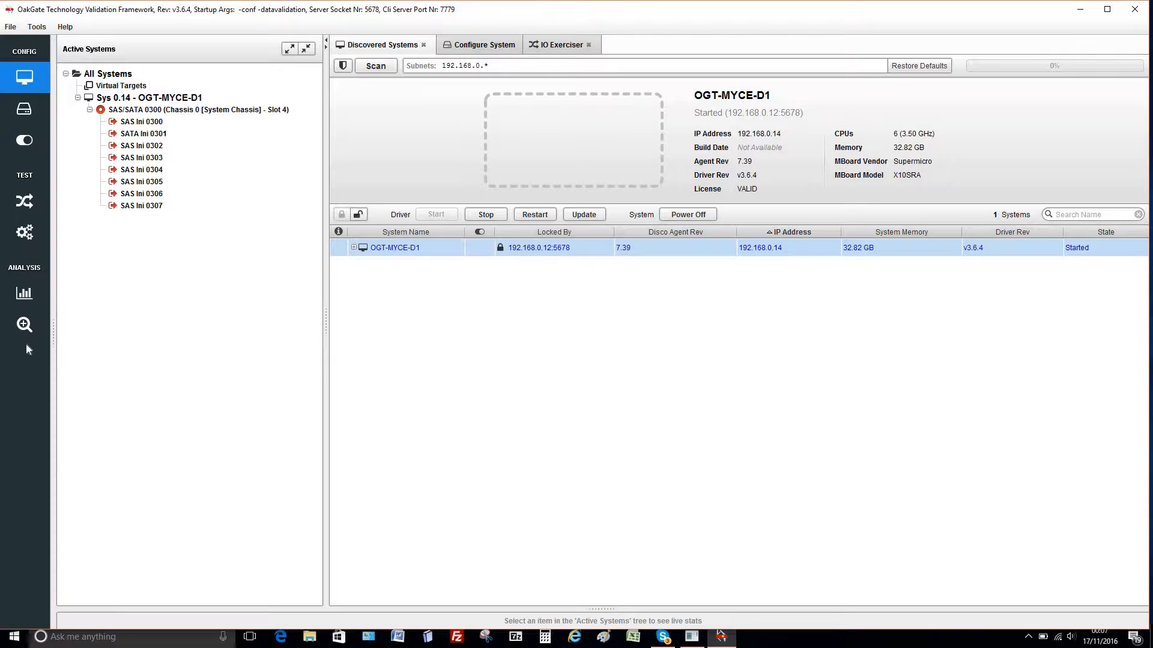
# Add a Mezzanine Controller for system OGT-MYCE-D1 over an IP connection at 192.168.0.14 and expand its list of modules.
pyautogui.click(24, 142)
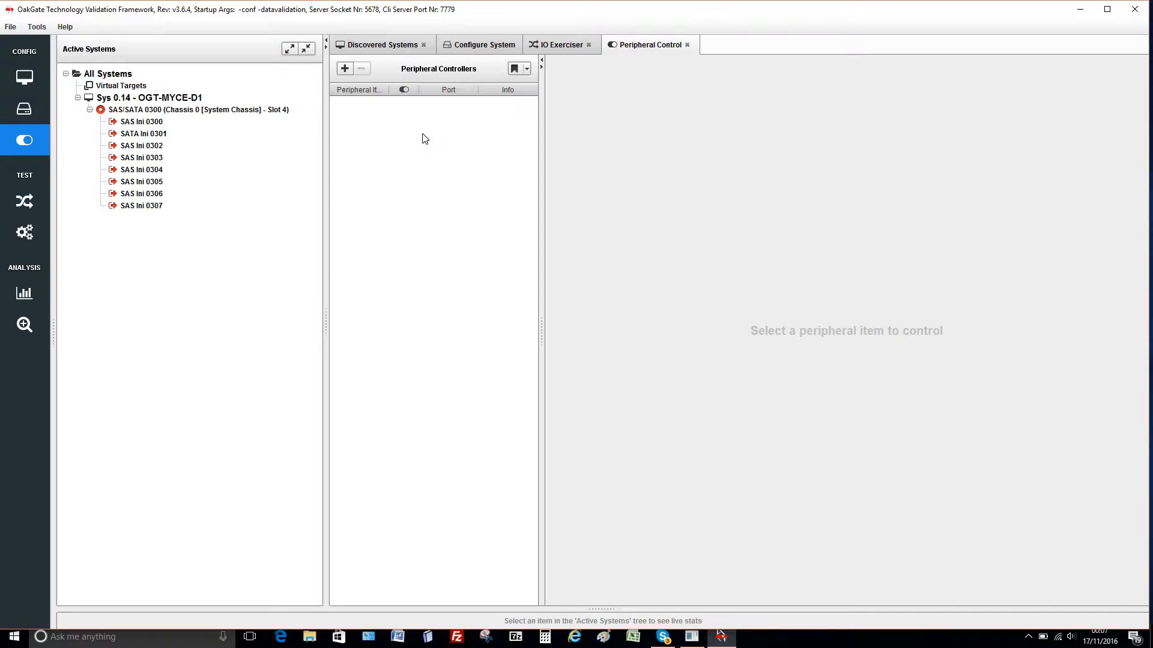
pyautogui.click(345, 70)
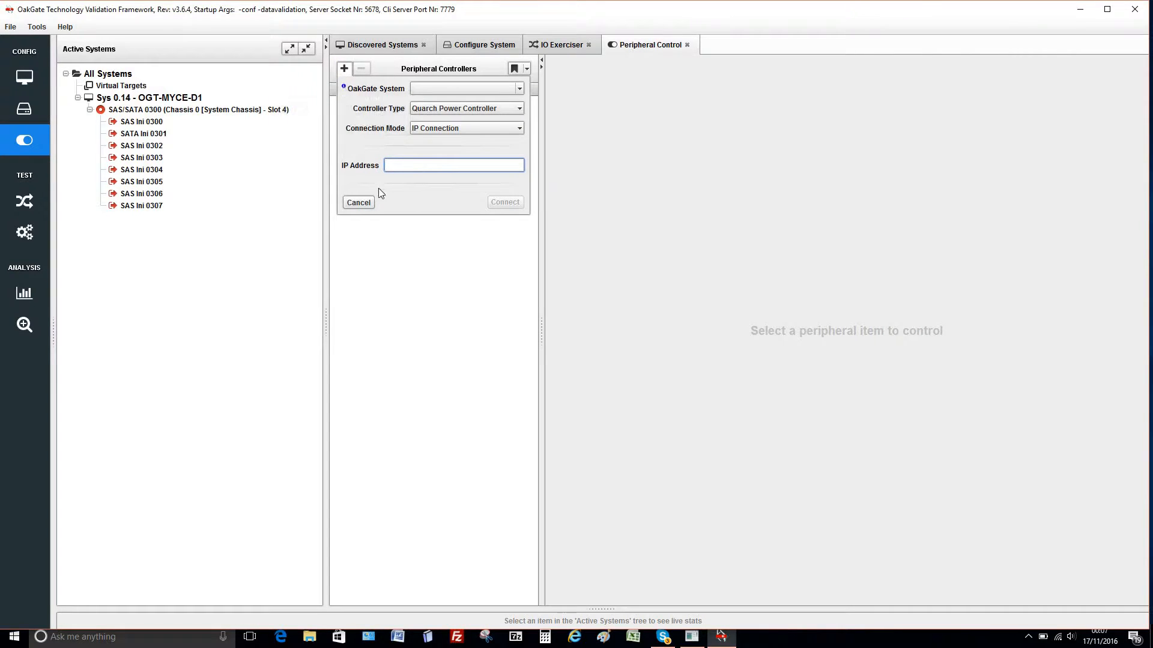
pyautogui.click(520, 89)
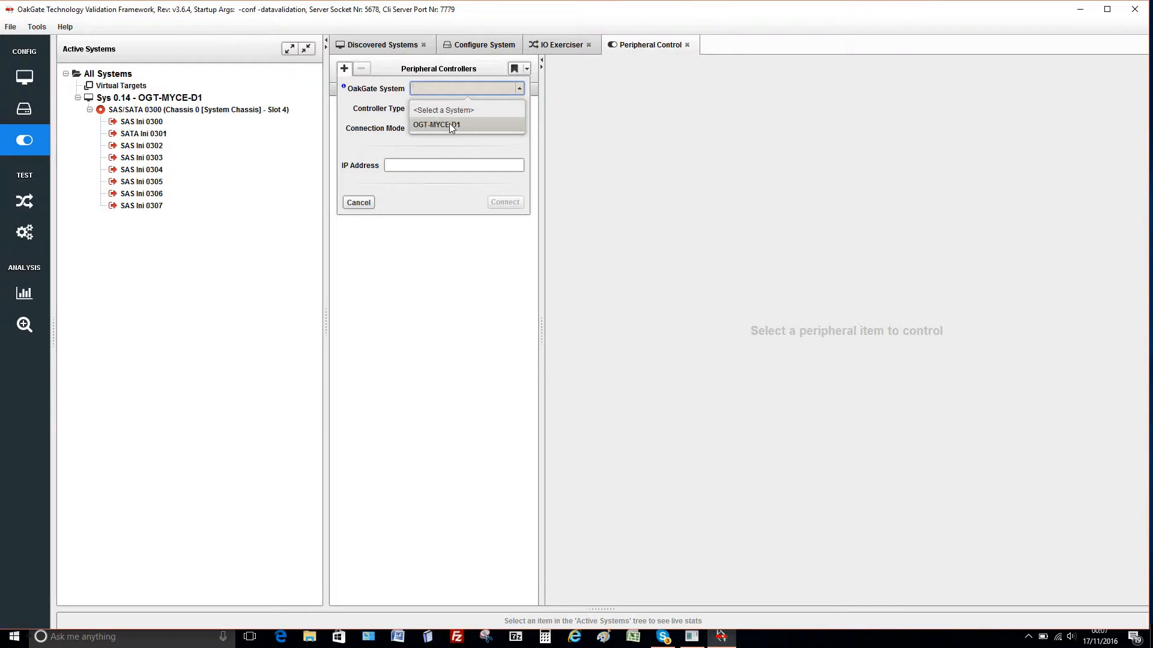
pyautogui.click(451, 126)
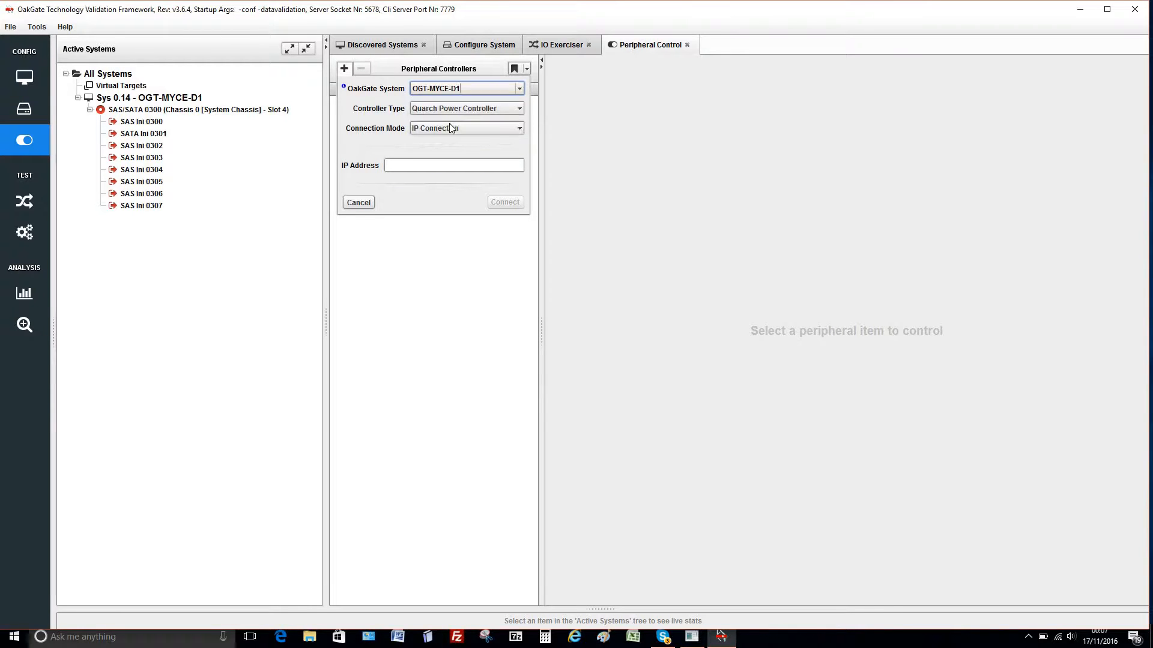
pyautogui.click(520, 109)
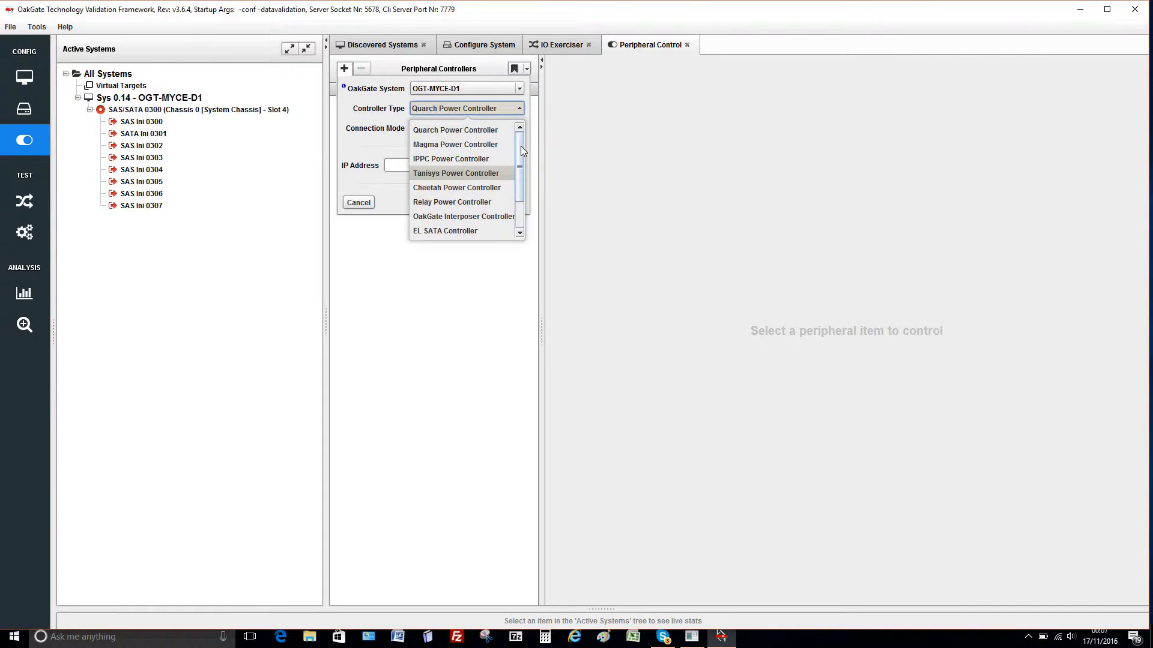
pyautogui.moveTo(521, 146); pyautogui.dragTo(515, 201)
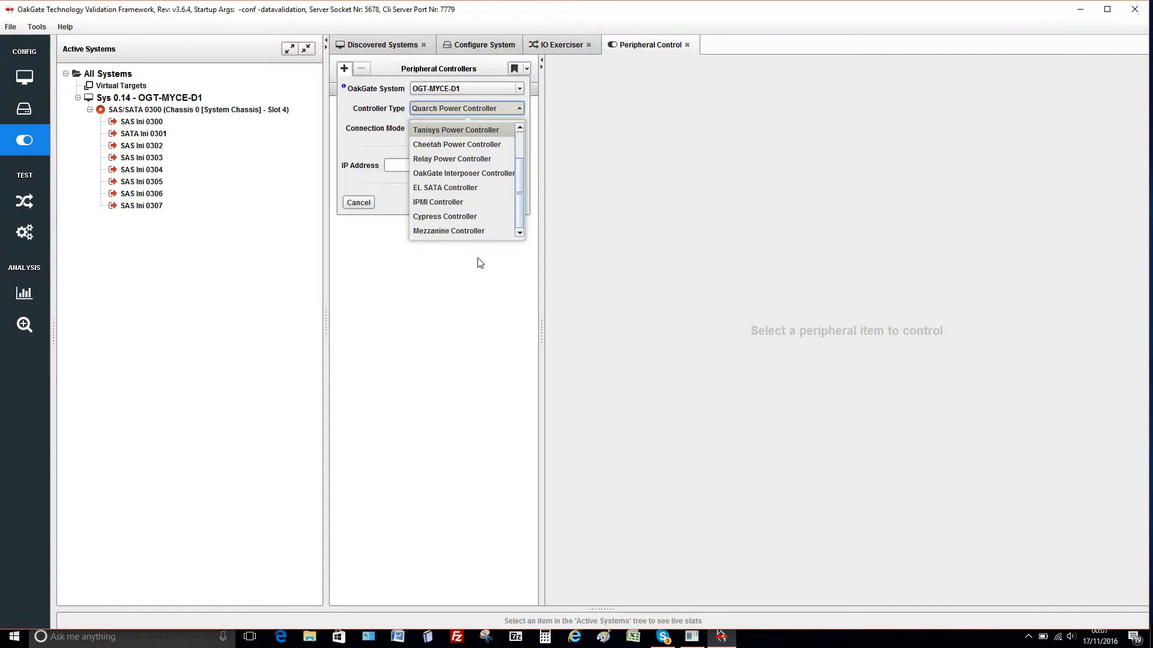
pyautogui.click(436, 232)
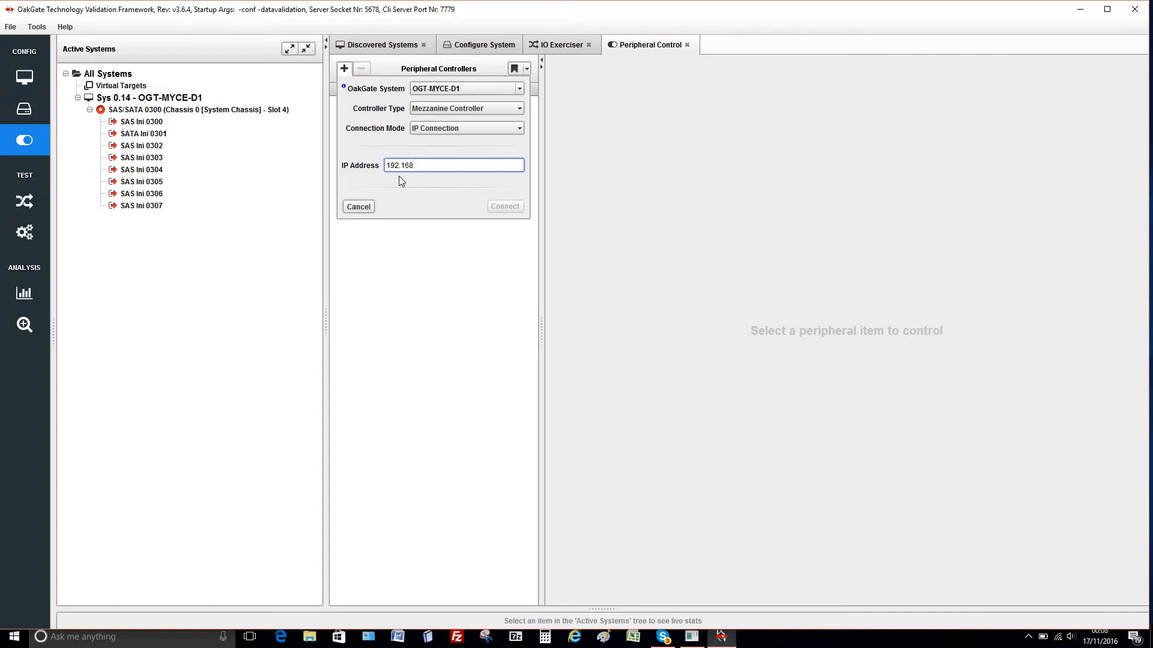
pyautogui.write('0.14')
pyautogui.press('Return')
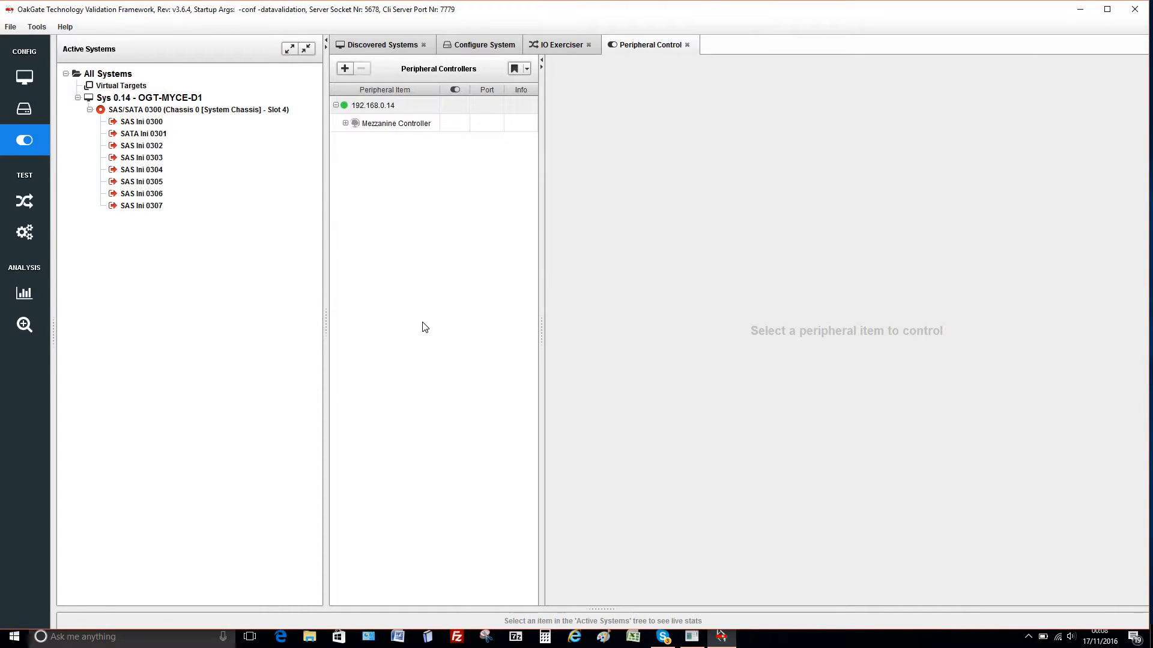
pyautogui.click(346, 123)
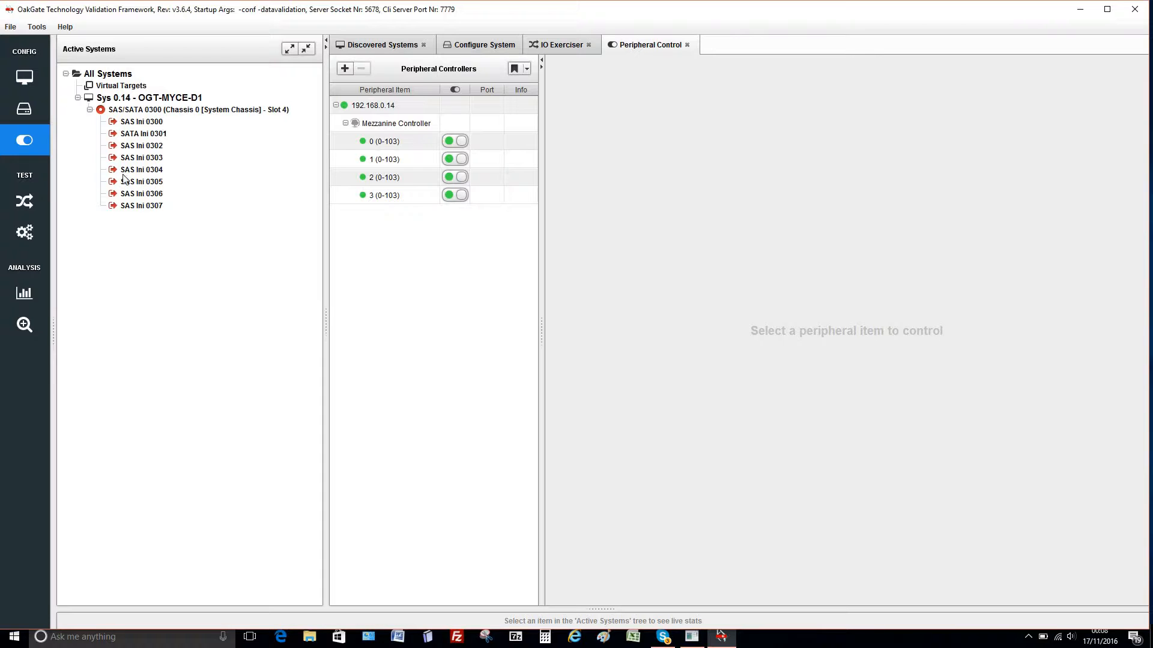
# Attach Mezzanine Controller module 1 to port SATA Ini 0301 and initialize the port.
pyautogui.click(131, 136)
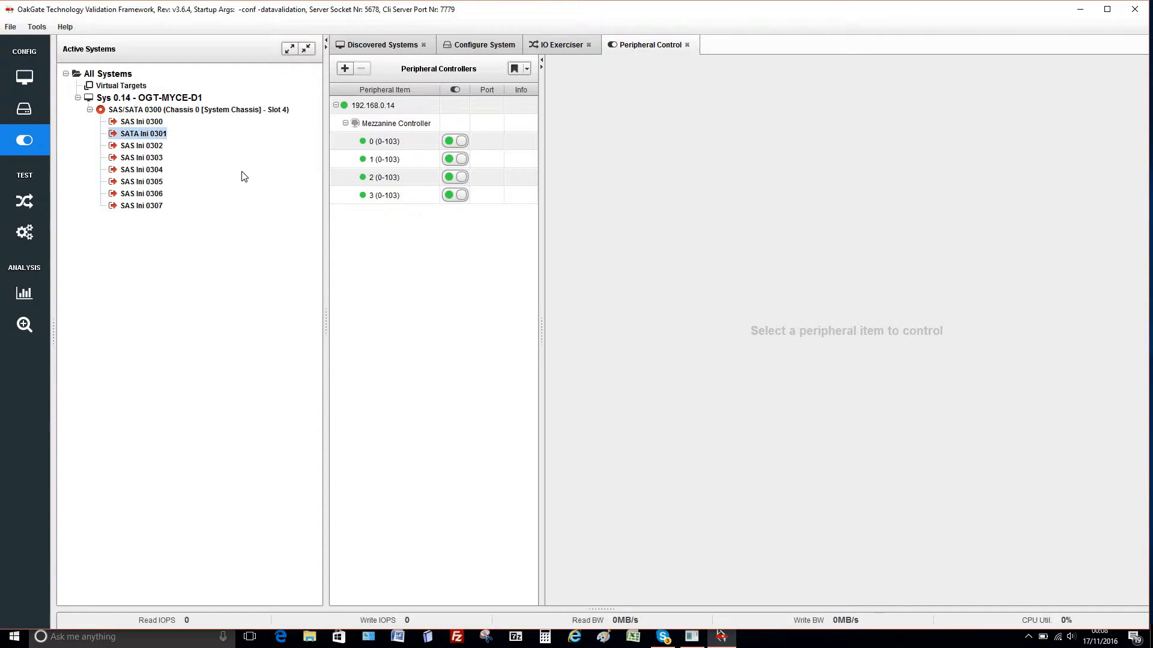
pyautogui.click(473, 47)
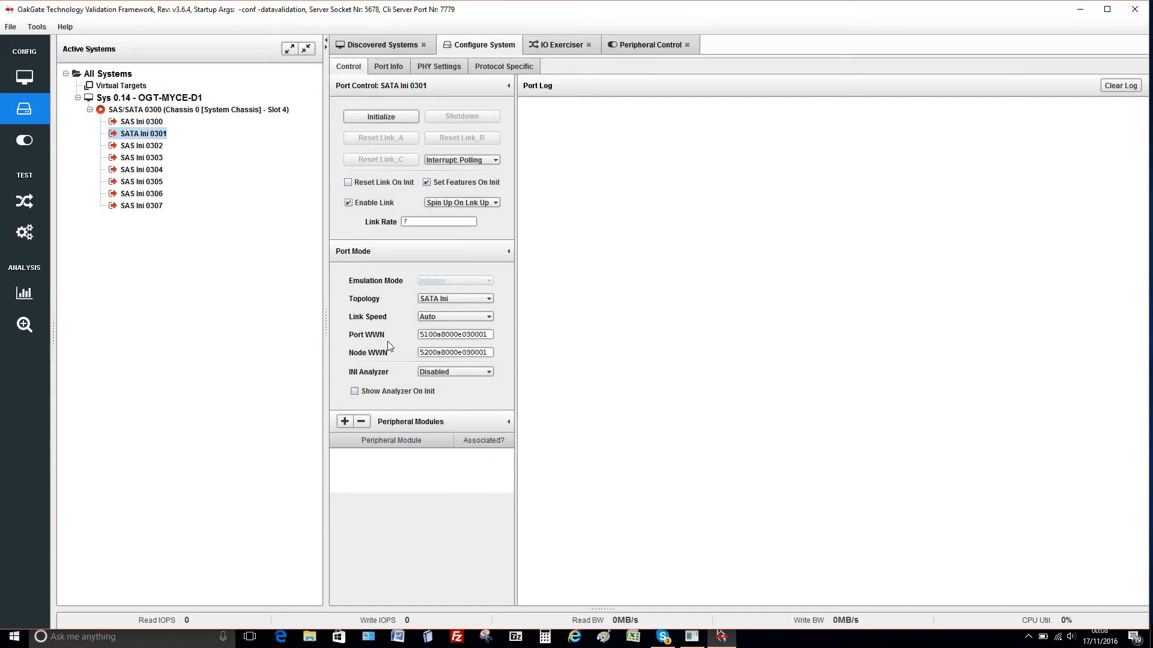
pyautogui.click(489, 299)
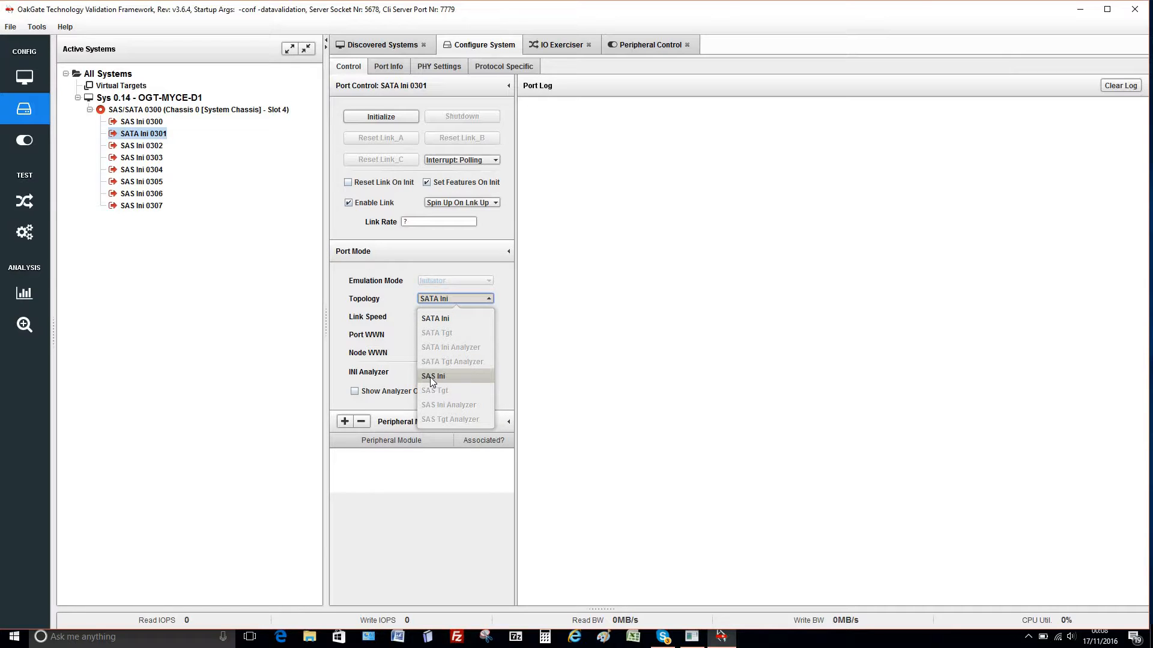
pyautogui.click(489, 298)
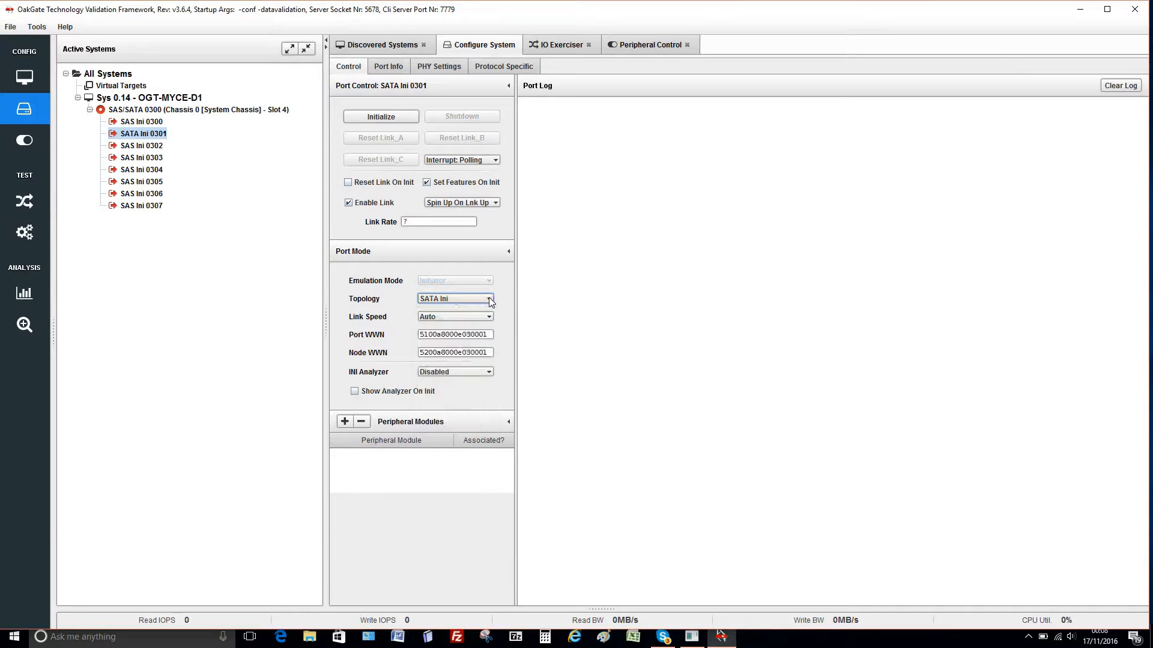
pyautogui.click(345, 422)
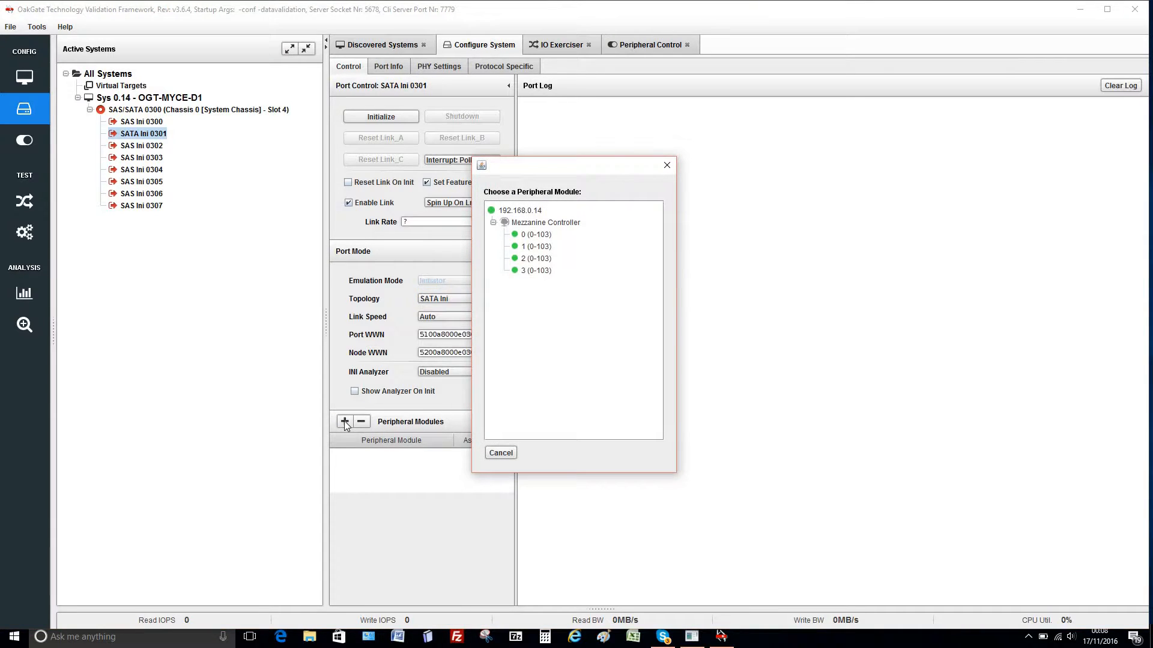
pyautogui.doubleClick(536, 247)
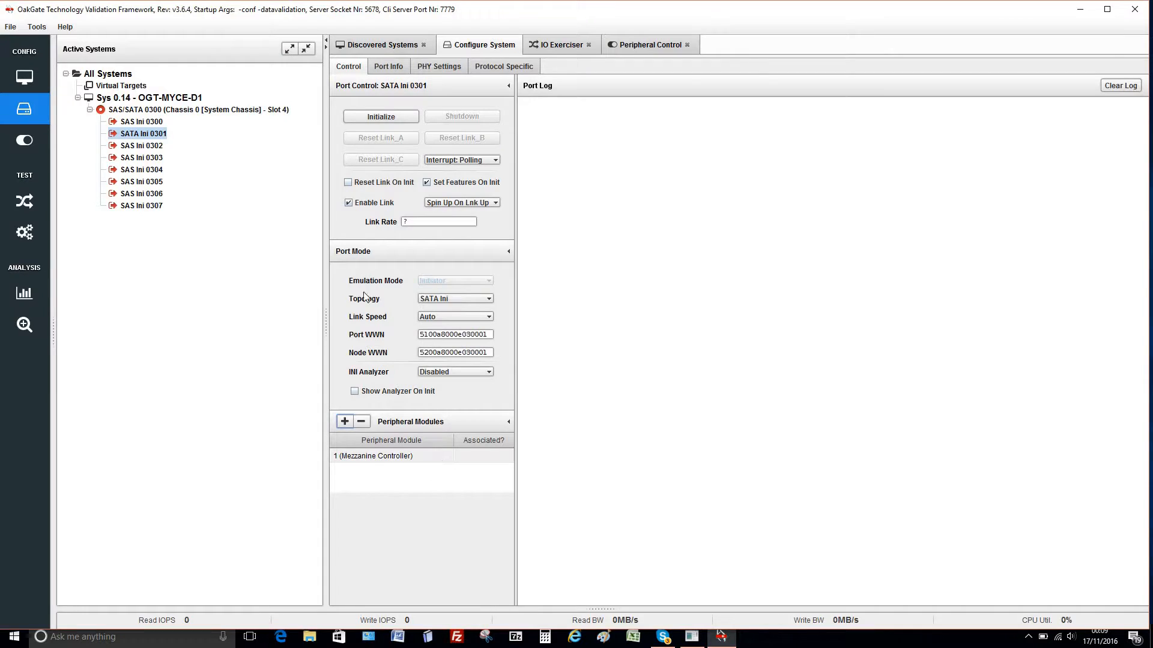
pyautogui.click(374, 118)
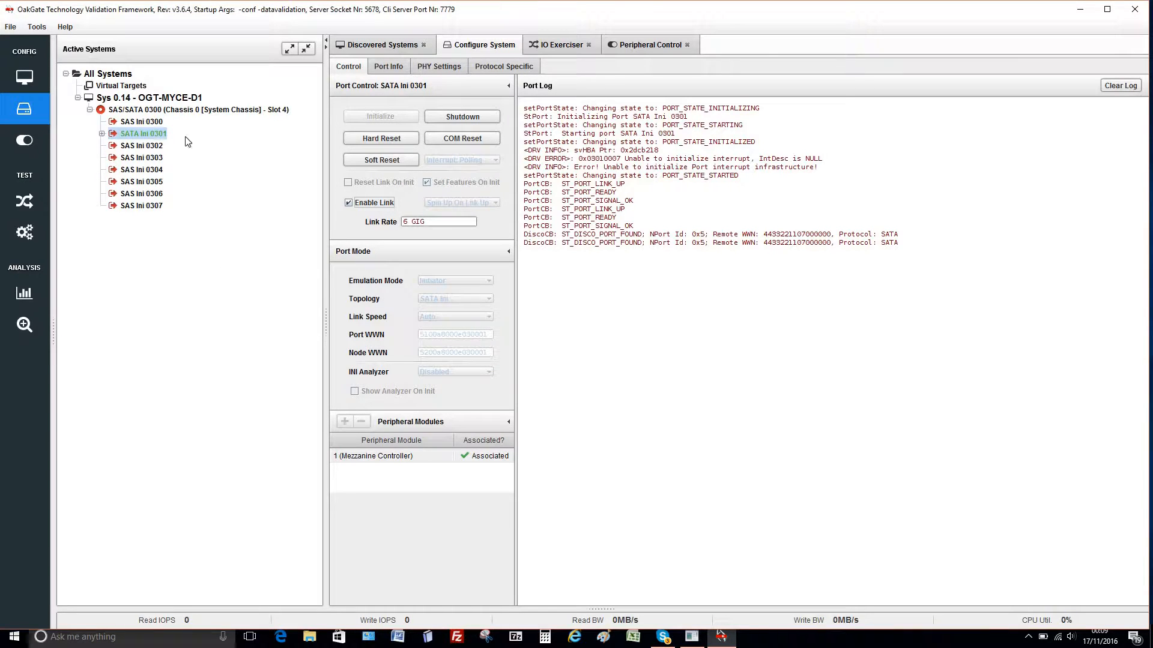
# Expand port SATA Ini 0301 down to its LUN and examine the LUN data and supported SATA features.
pyautogui.click(102, 134)
pyautogui.click(114, 146)
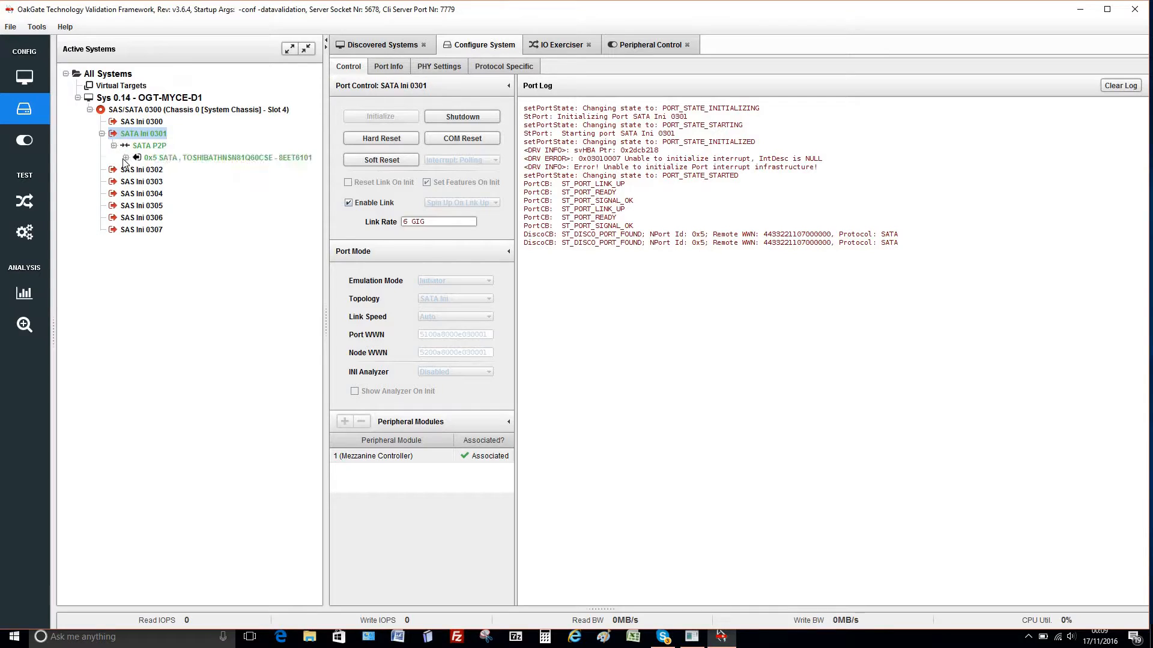
pyautogui.click(125, 158)
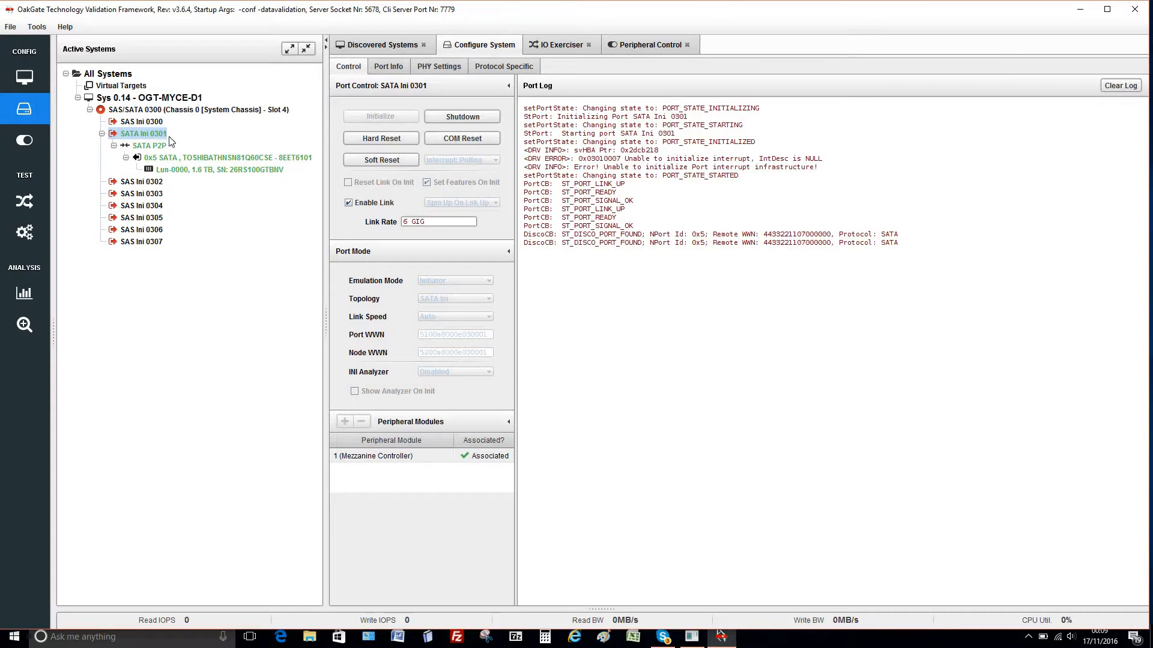
pyautogui.click(194, 174)
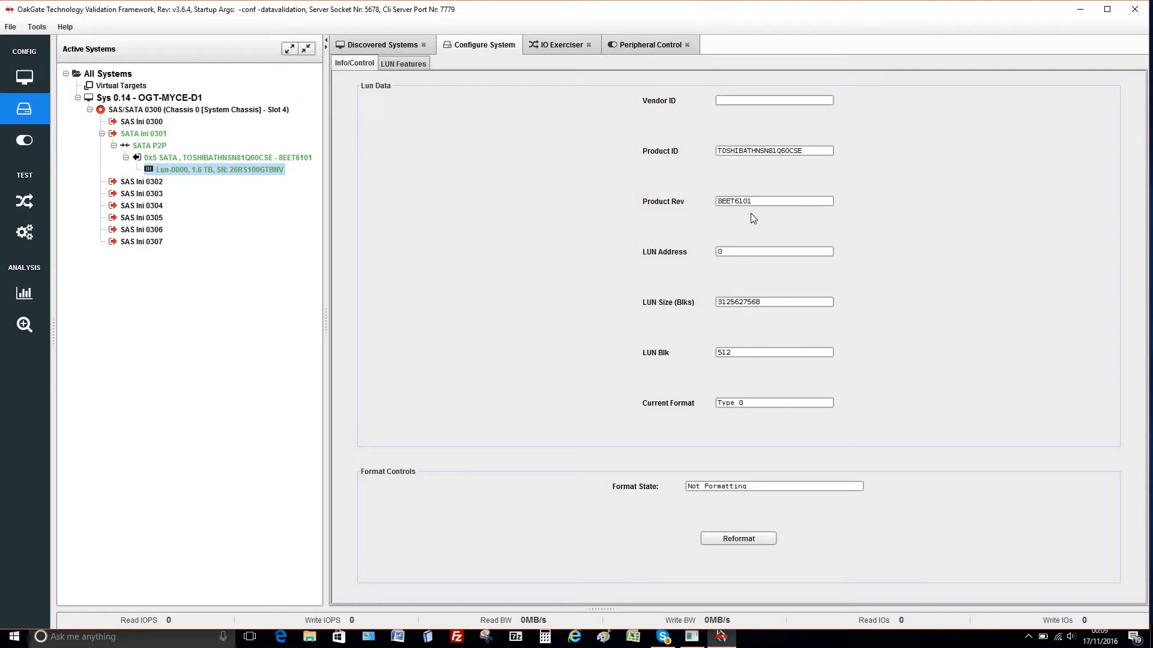
pyautogui.click(395, 66)
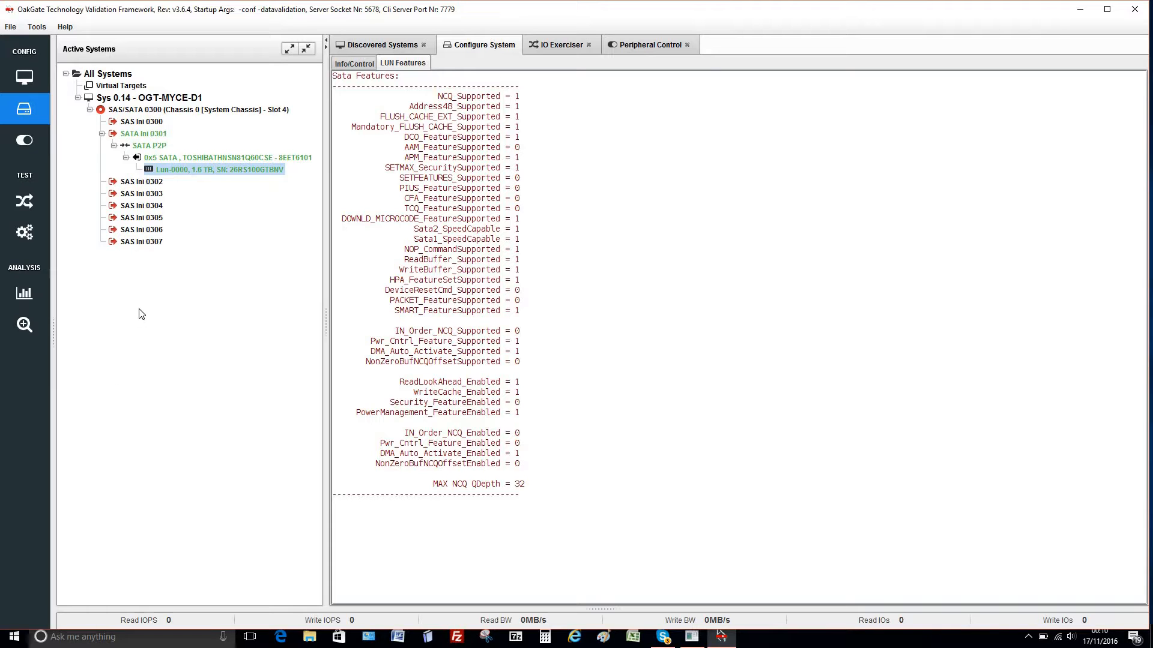
# Measure the power of Mezzanine Controller module 1 and turn on auto-refresh for its power, current and voltage graphs.
pyautogui.click(653, 46)
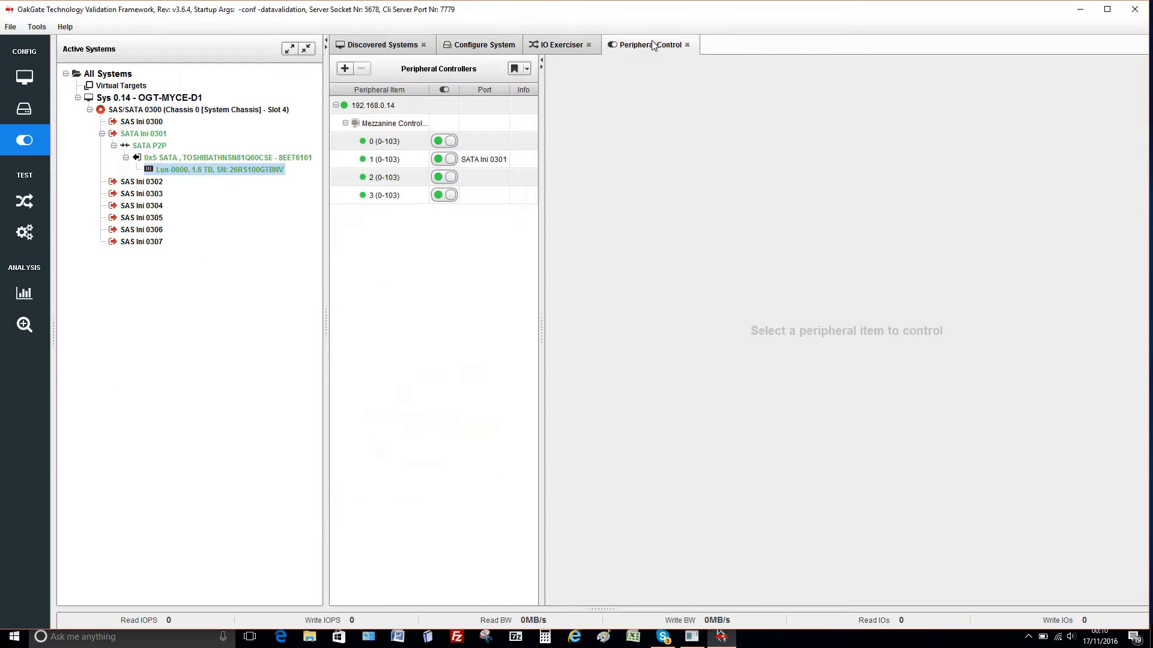
pyautogui.click(409, 162)
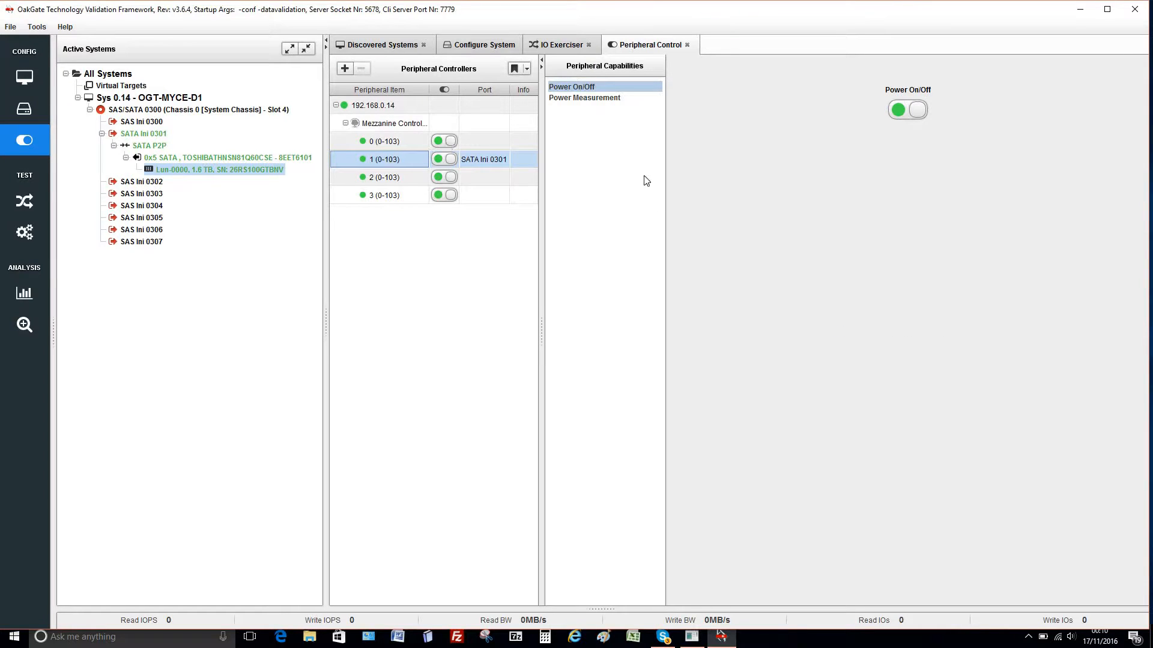
pyautogui.click(589, 99)
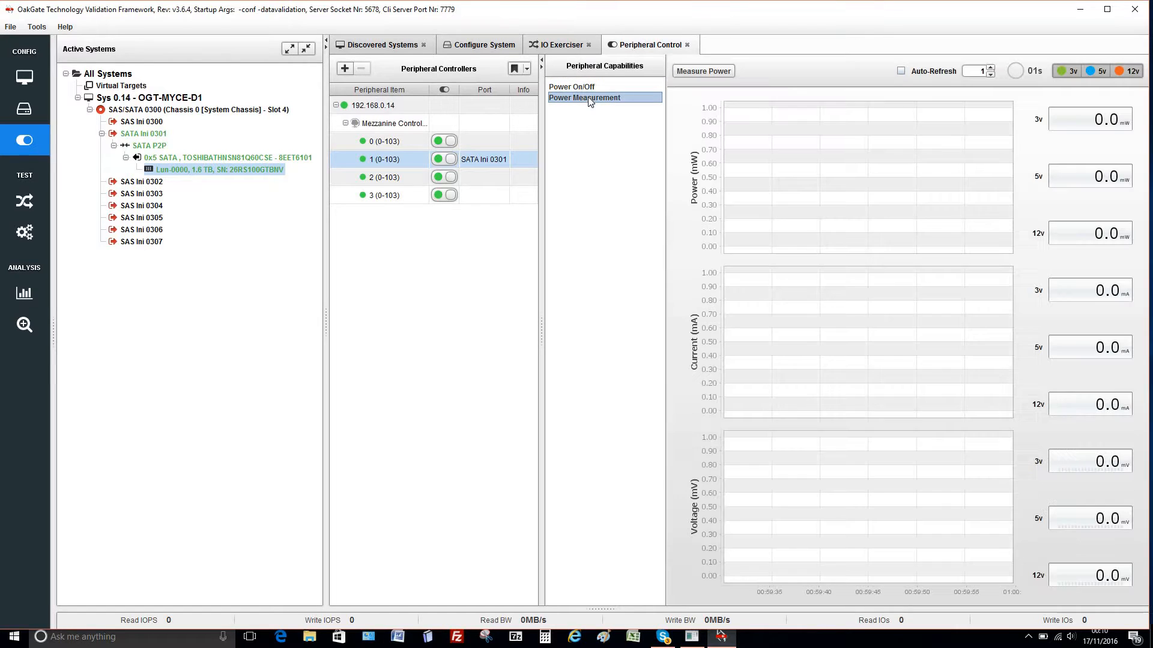
pyautogui.click(704, 70)
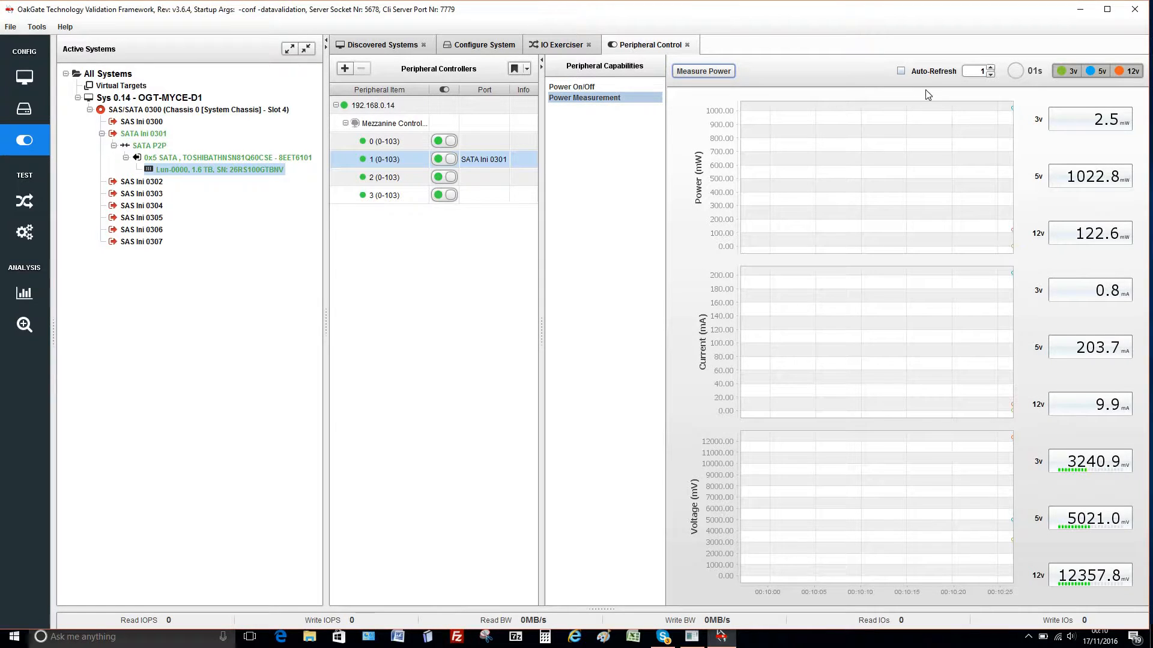
pyautogui.click(900, 72)
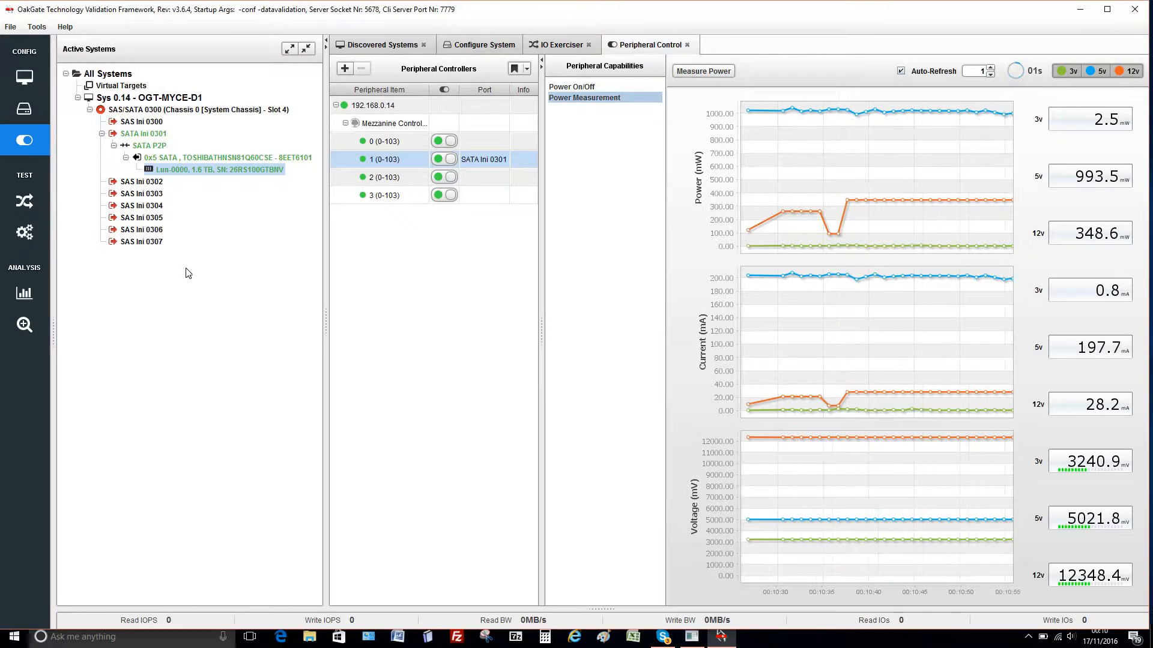
# Load the setup file Demo Test.at3 from the auto_tests folder into the test automation suite.
pyautogui.click(27, 236)
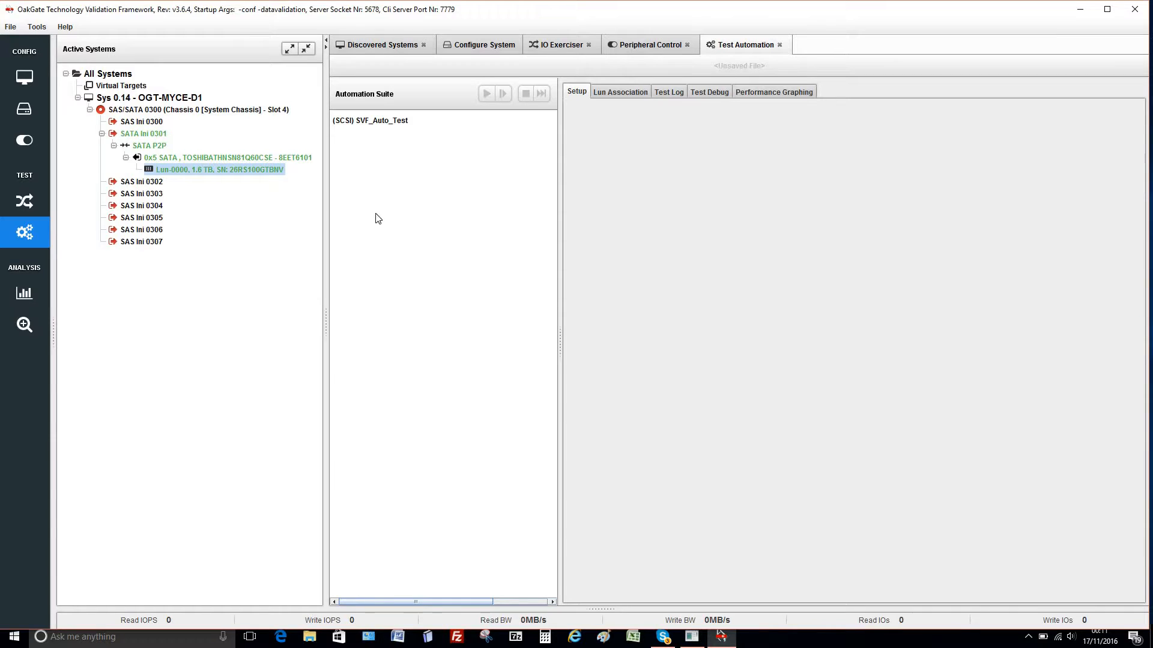
pyautogui.click(389, 121)
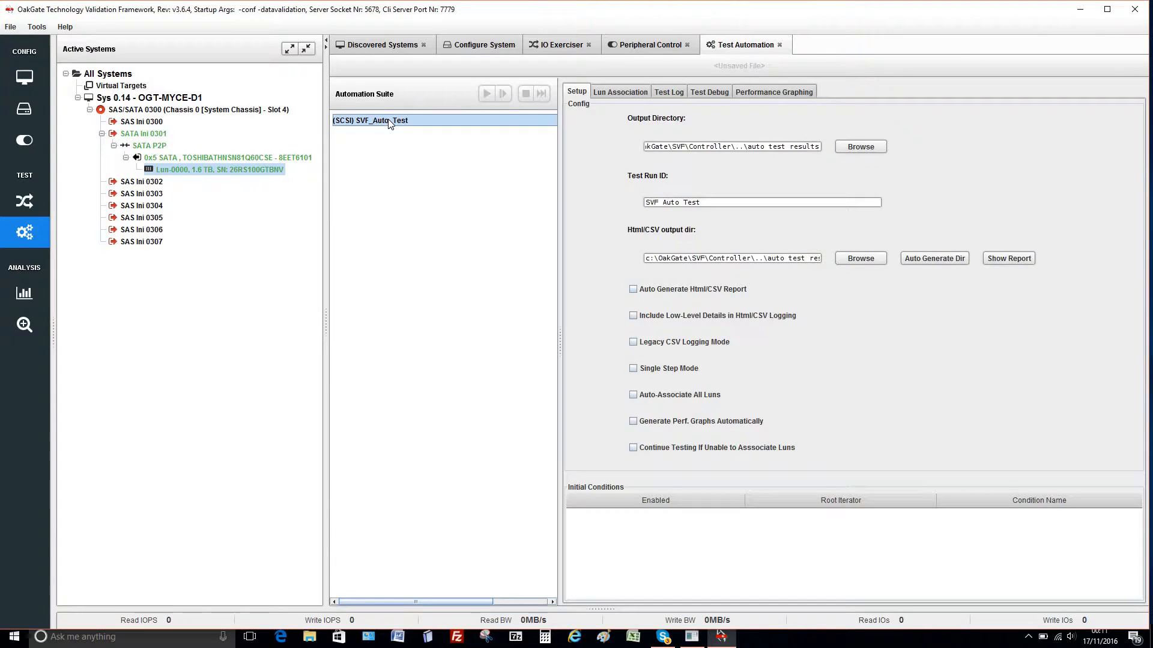
pyautogui.rightClick(389, 124)
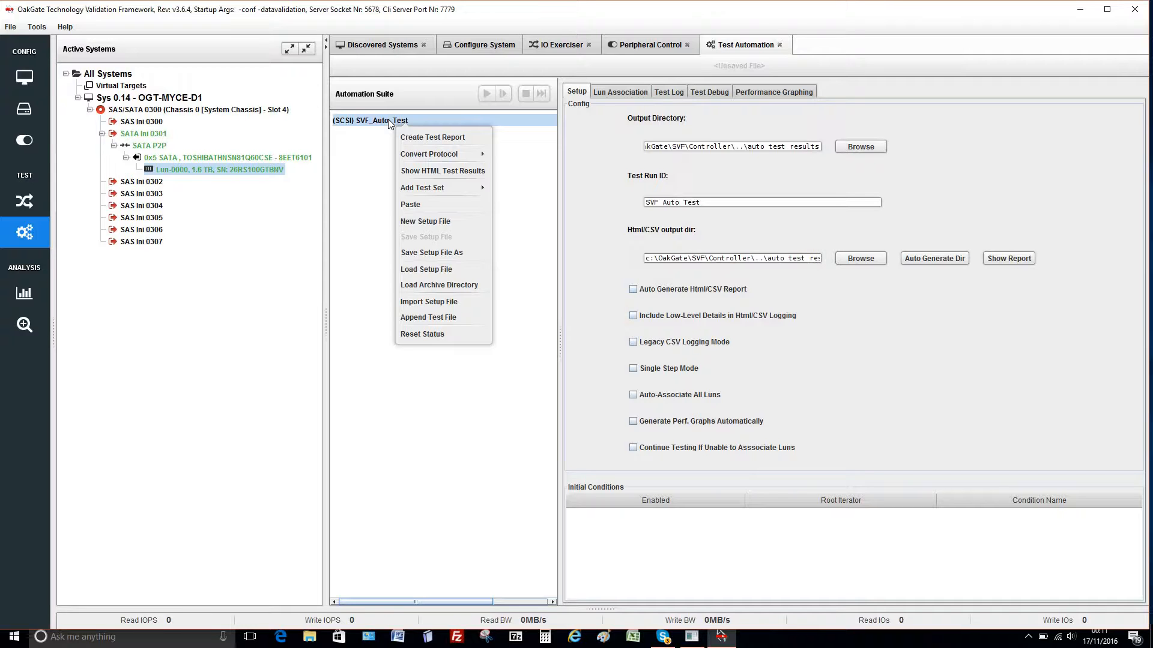
pyautogui.moveTo(422, 188)
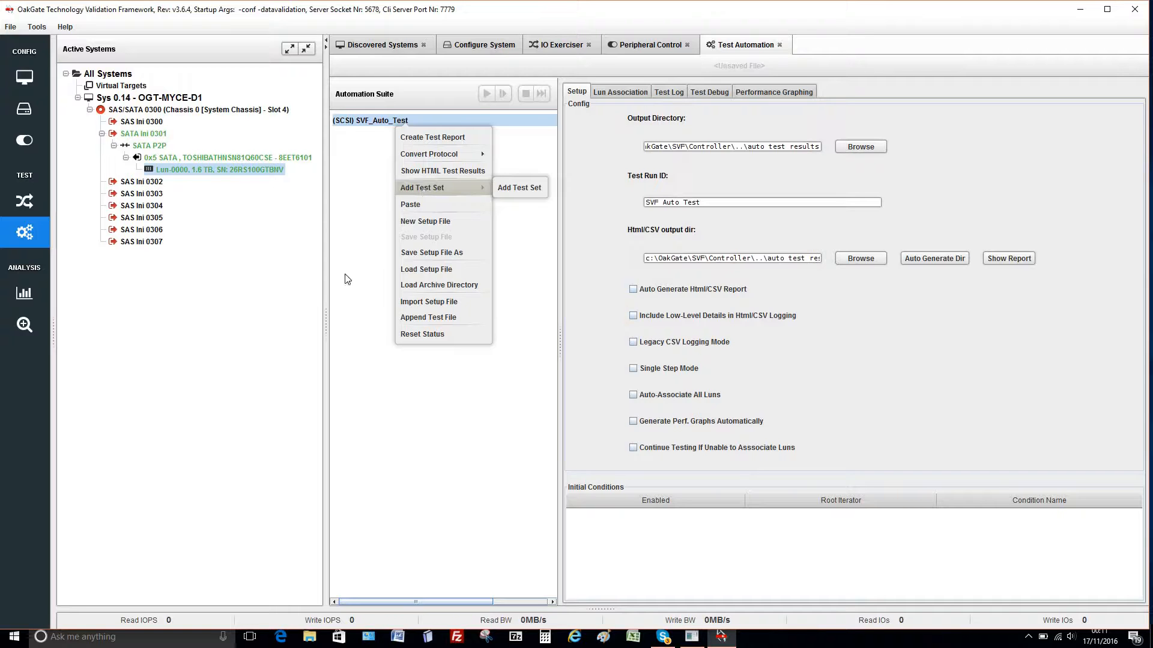
pyautogui.rightClick(367, 123)
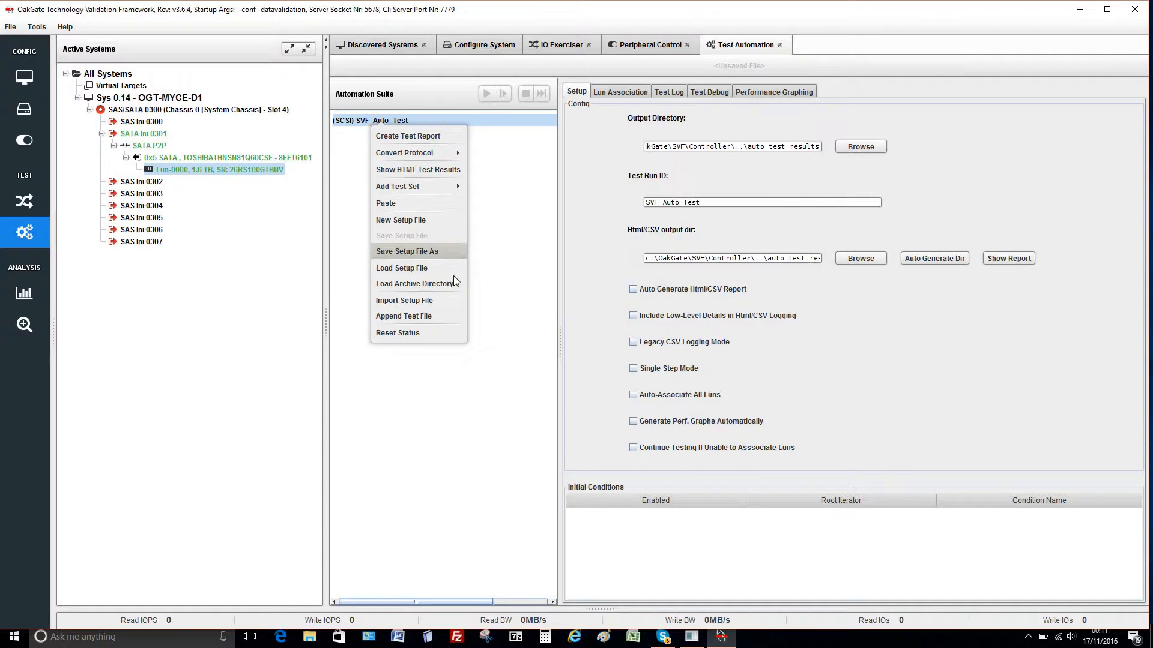
pyautogui.click(400, 269)
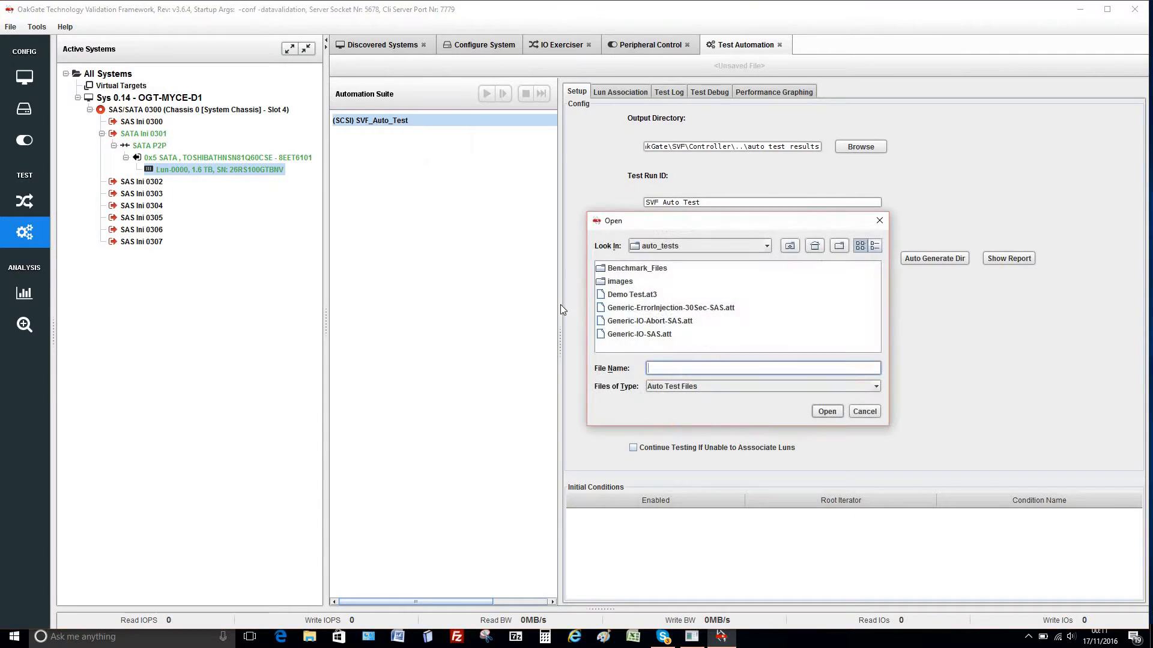
pyautogui.click(625, 294)
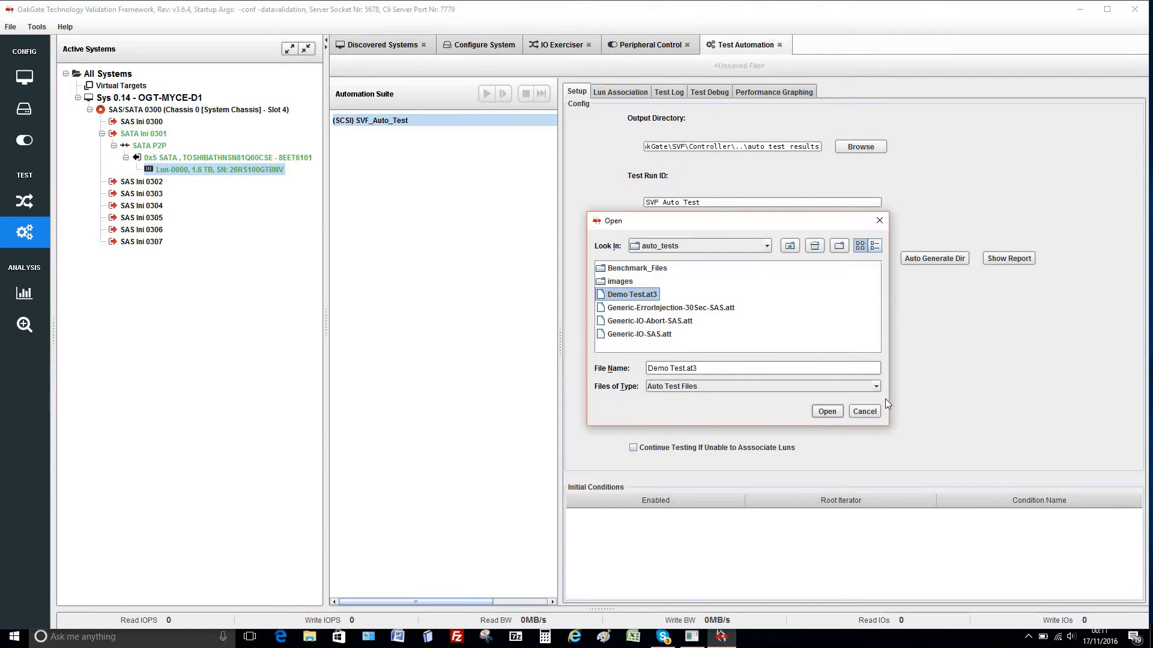
pyautogui.click(829, 411)
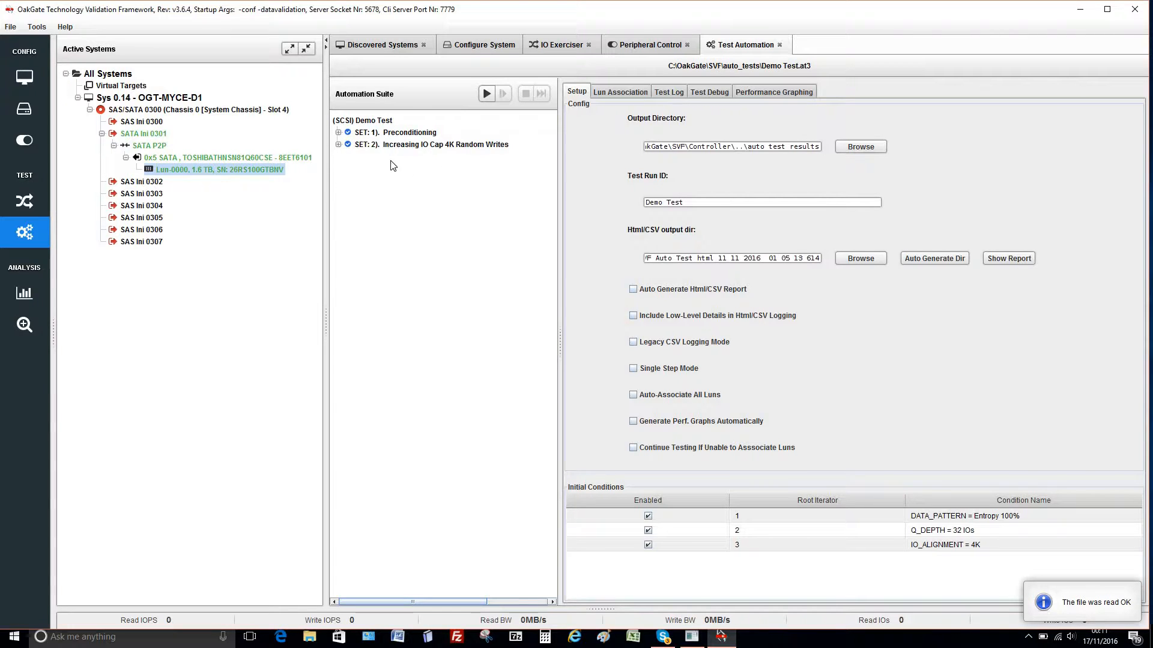
# Expand the Preconditioning and Increasing IO Cap 4K Random Writes sets down to their individual tests and LUN paths.
pyautogui.click(338, 132)
pyautogui.click(350, 144)
pyautogui.click(350, 168)
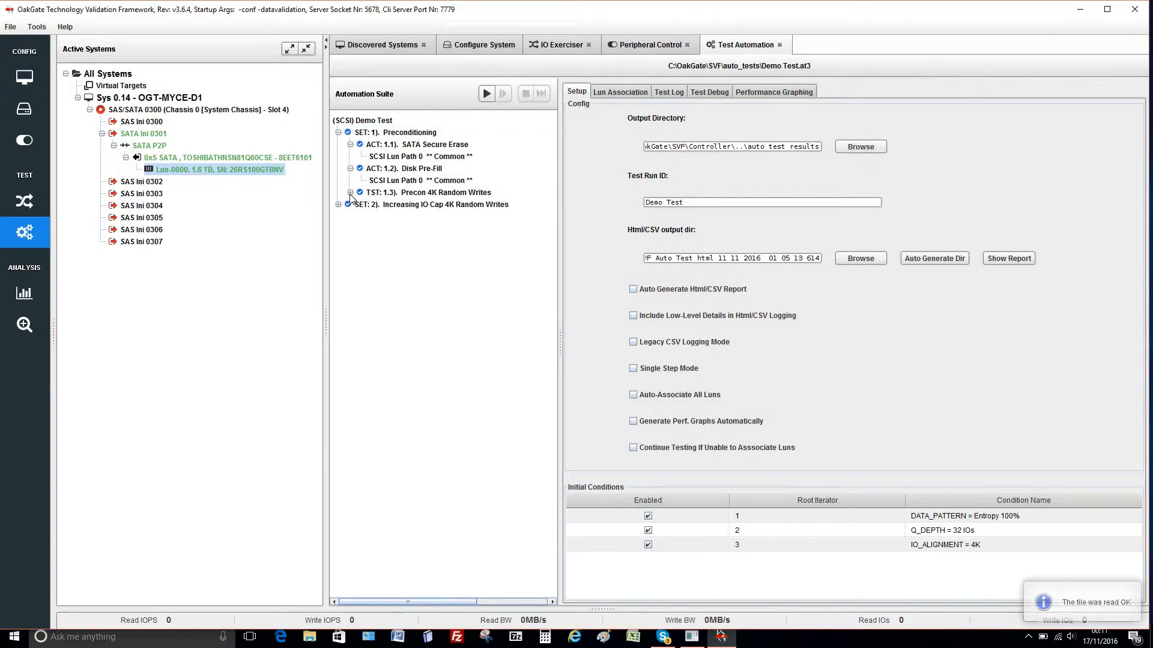
pyautogui.click(339, 217)
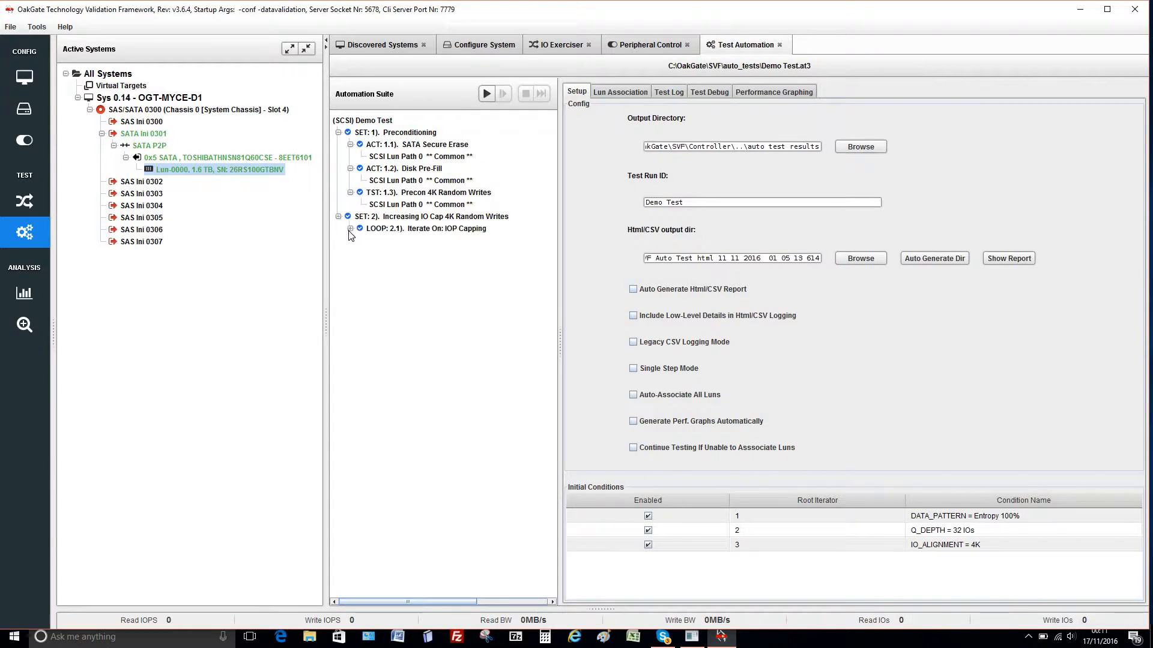
pyautogui.click(350, 228)
pyautogui.click(362, 240)
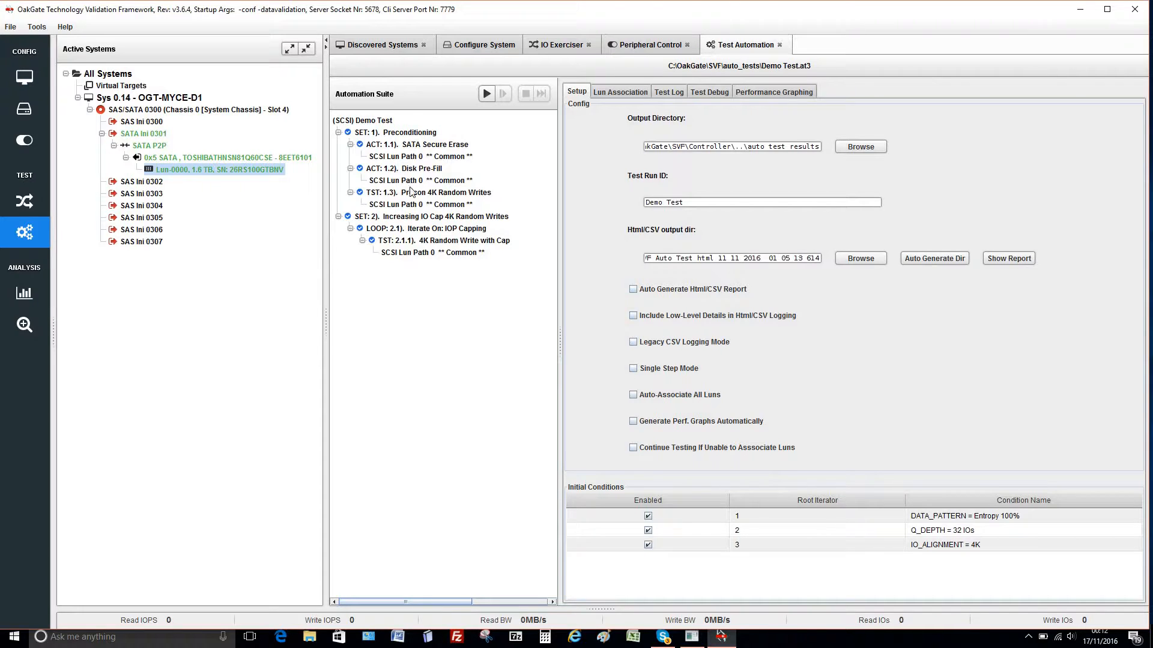
# Examine the settings of Disk Pre-Fill and Precon 4K Random Writes, and the iteration options of loop 2.1.
pyautogui.click(428, 170)
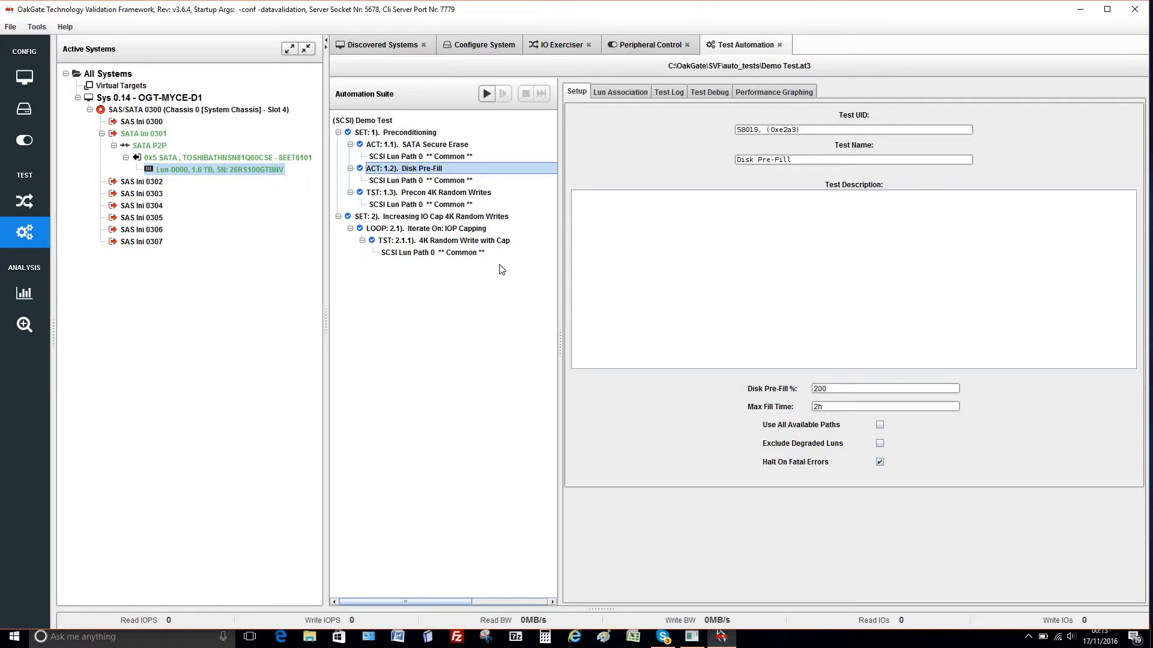
pyautogui.click(456, 193)
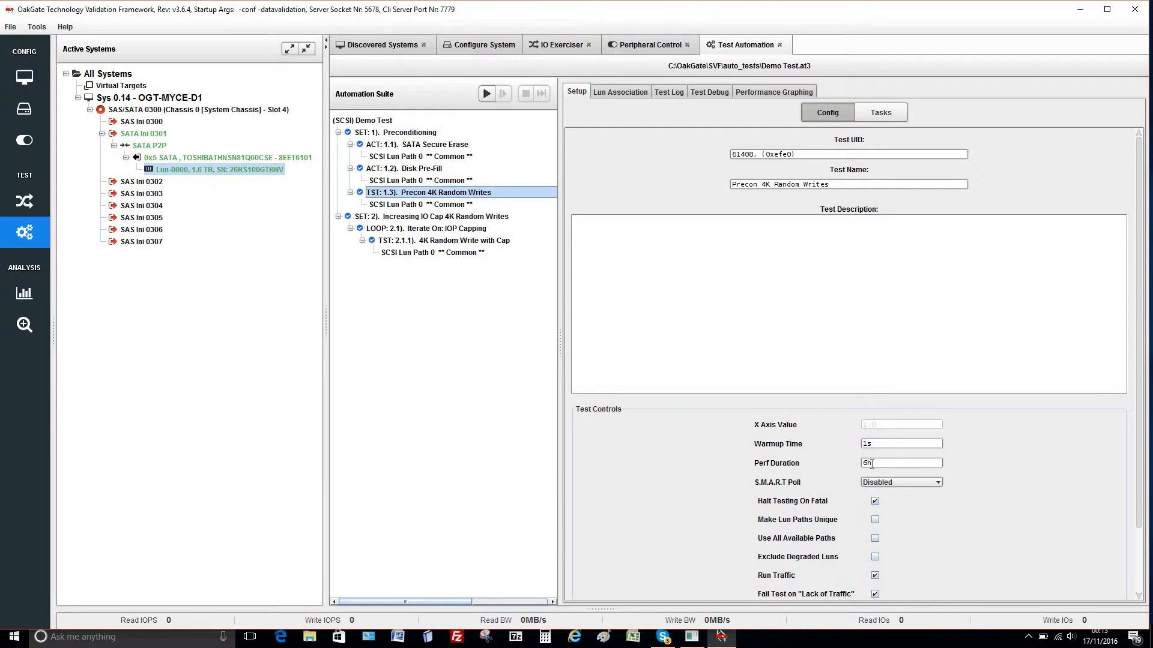
pyautogui.click(422, 230)
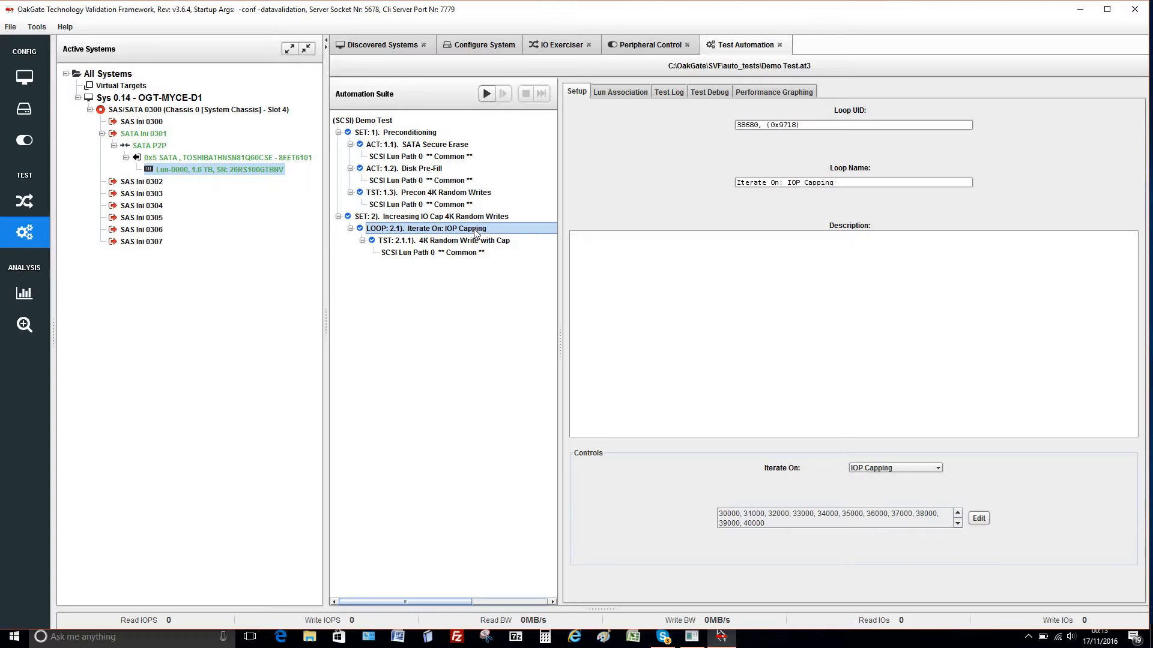
pyautogui.click(938, 468)
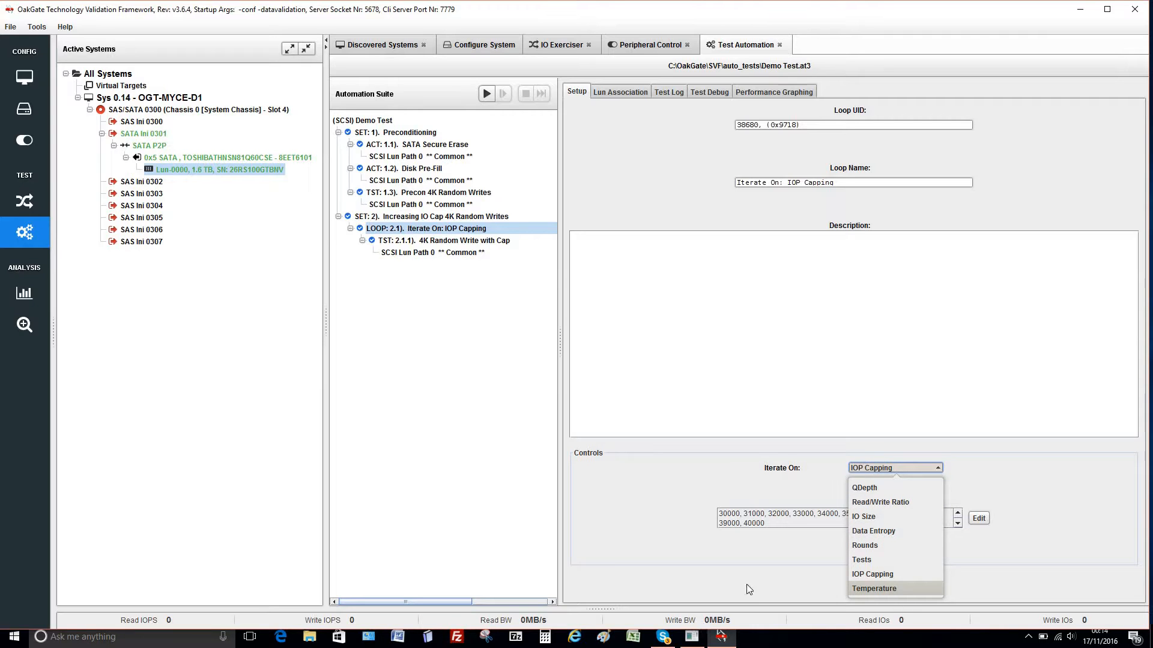
pyautogui.click(760, 569)
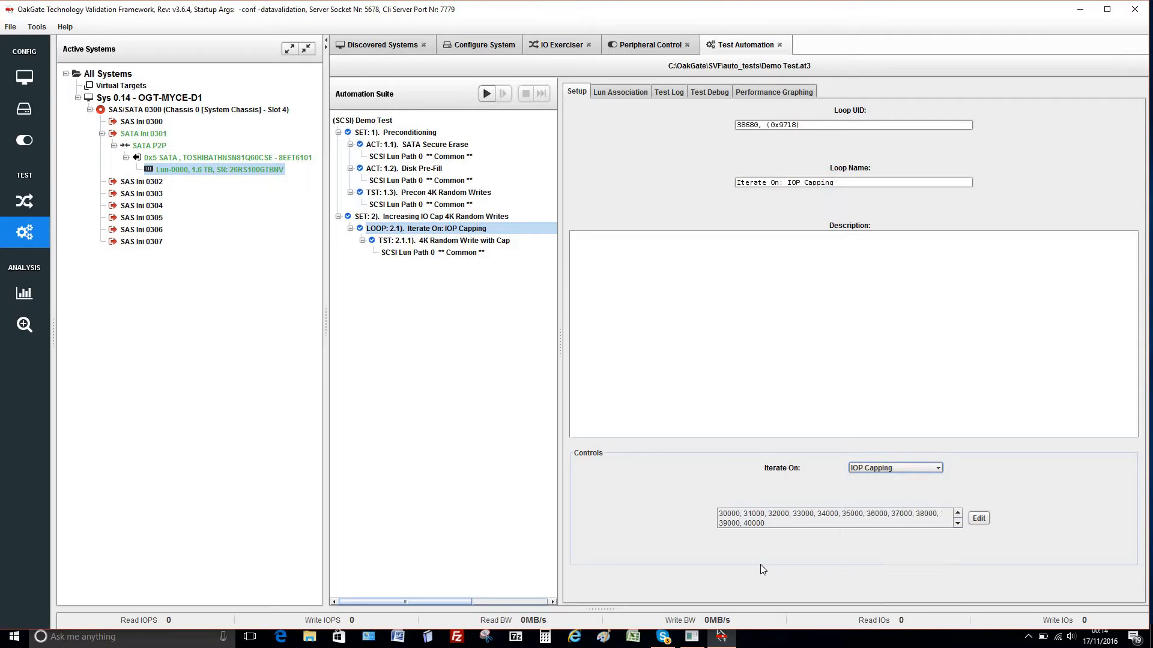
# Replace the IOP Capping values of loop 2.1 with a generated series from 5000 to 40000 in increments of 5000.
pyautogui.click(977, 518)
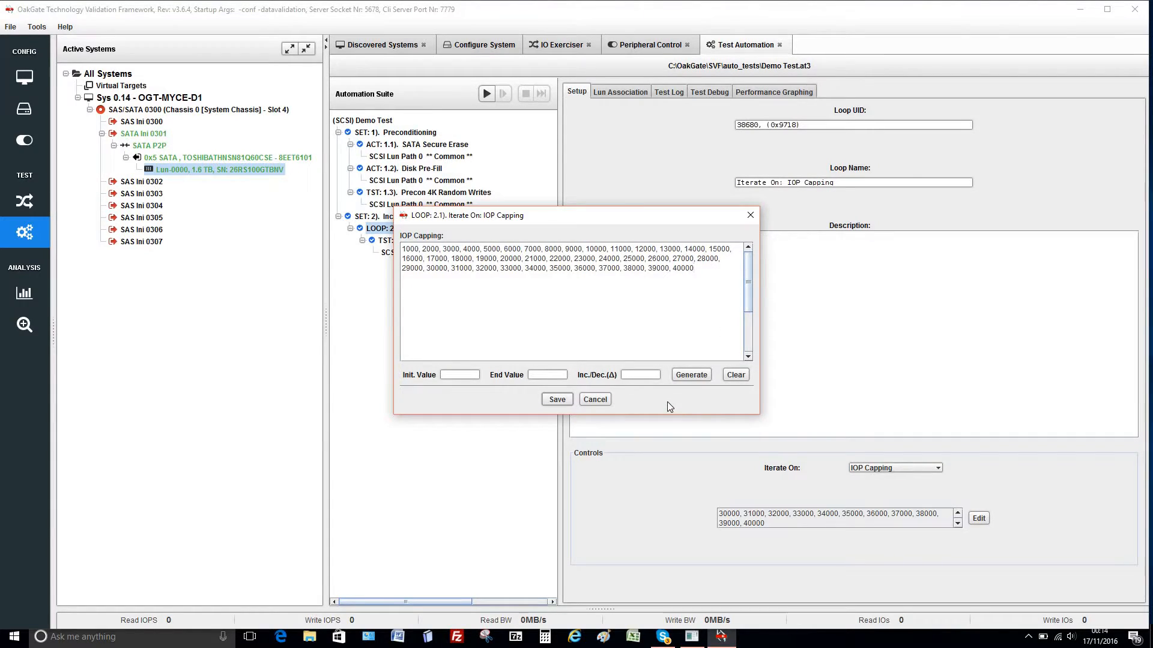
pyautogui.click(736, 375)
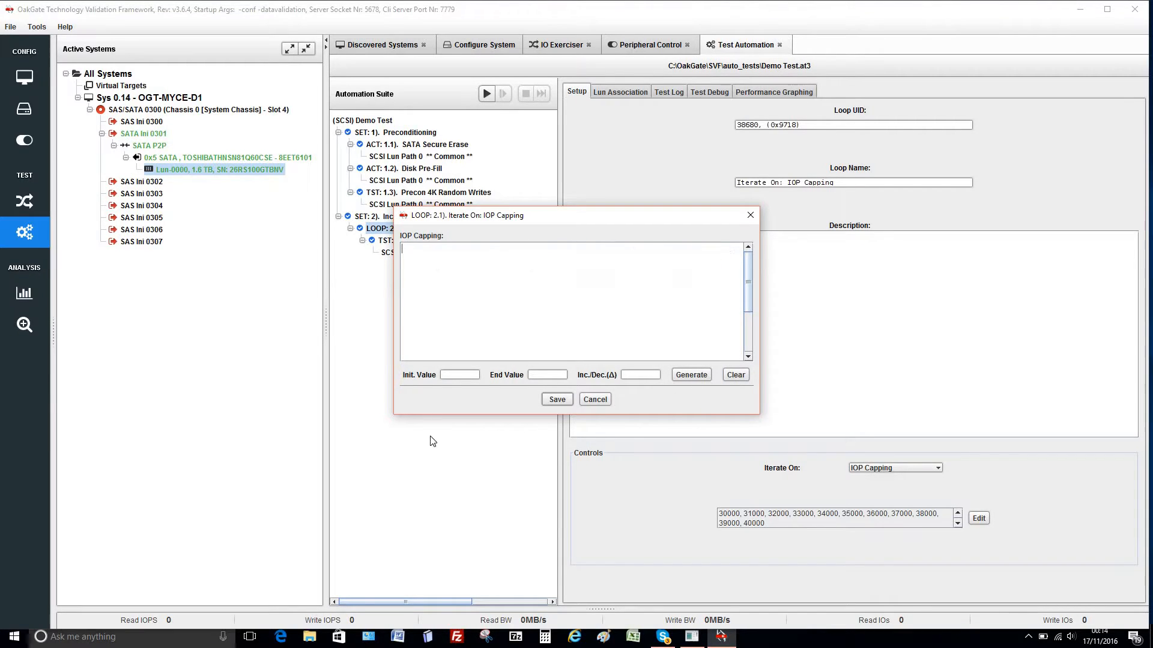
pyautogui.click(444, 376)
pyautogui.write('5000')
pyautogui.click(532, 376)
pyautogui.write('400')
pyautogui.write('000')
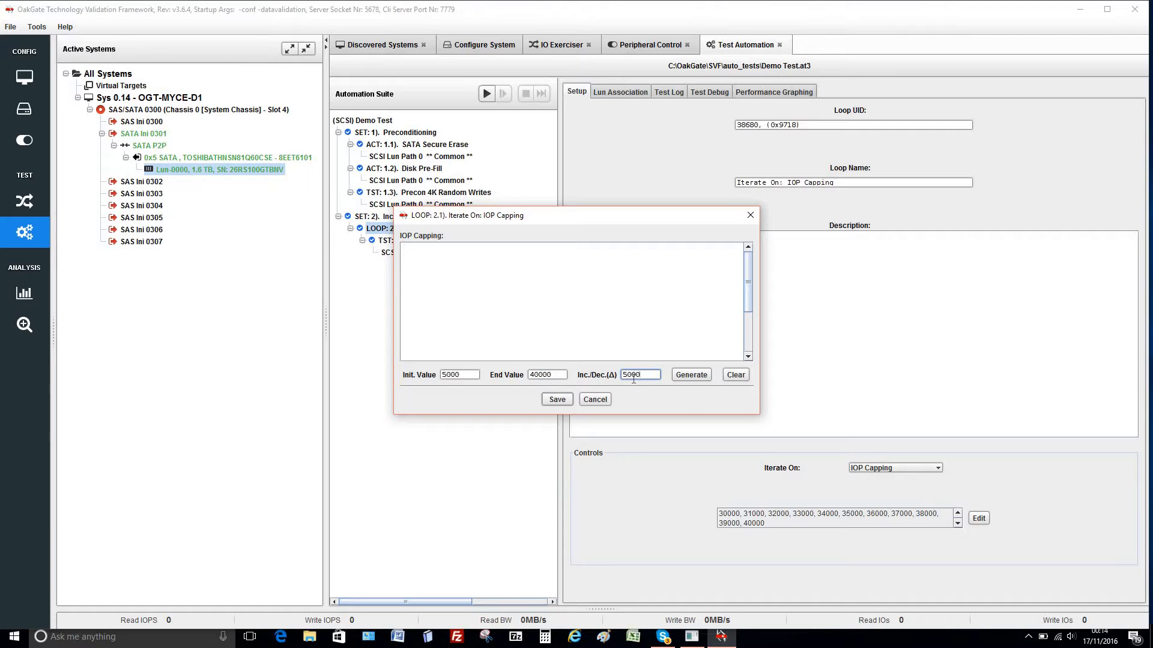
pyautogui.click(694, 376)
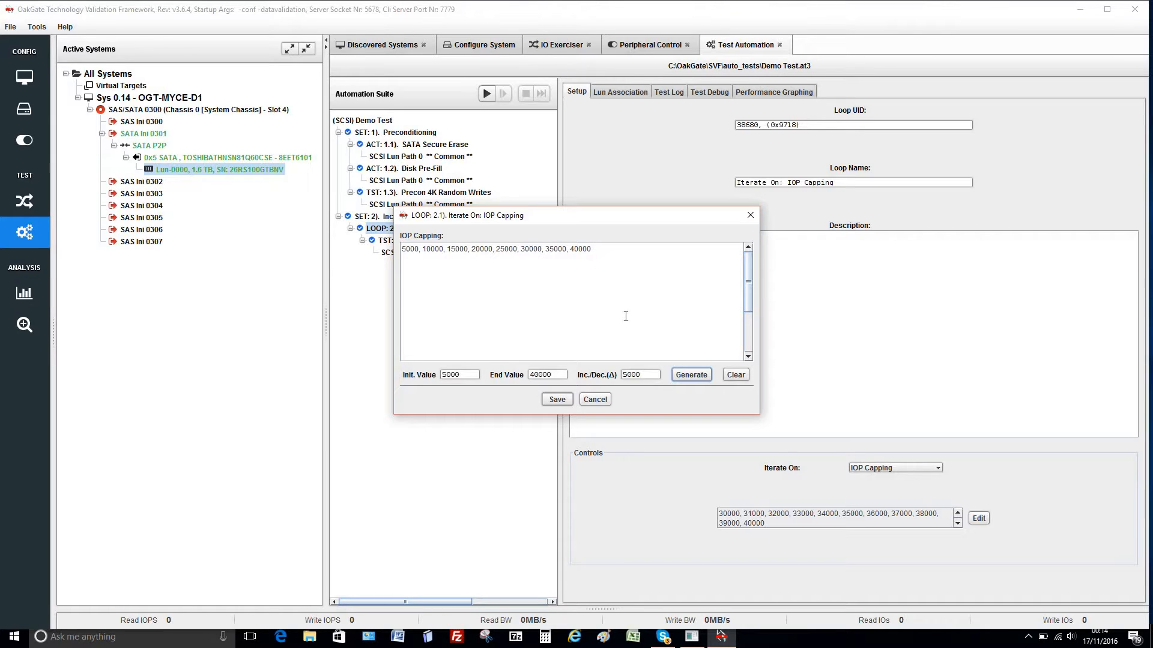
pyautogui.click(557, 400)
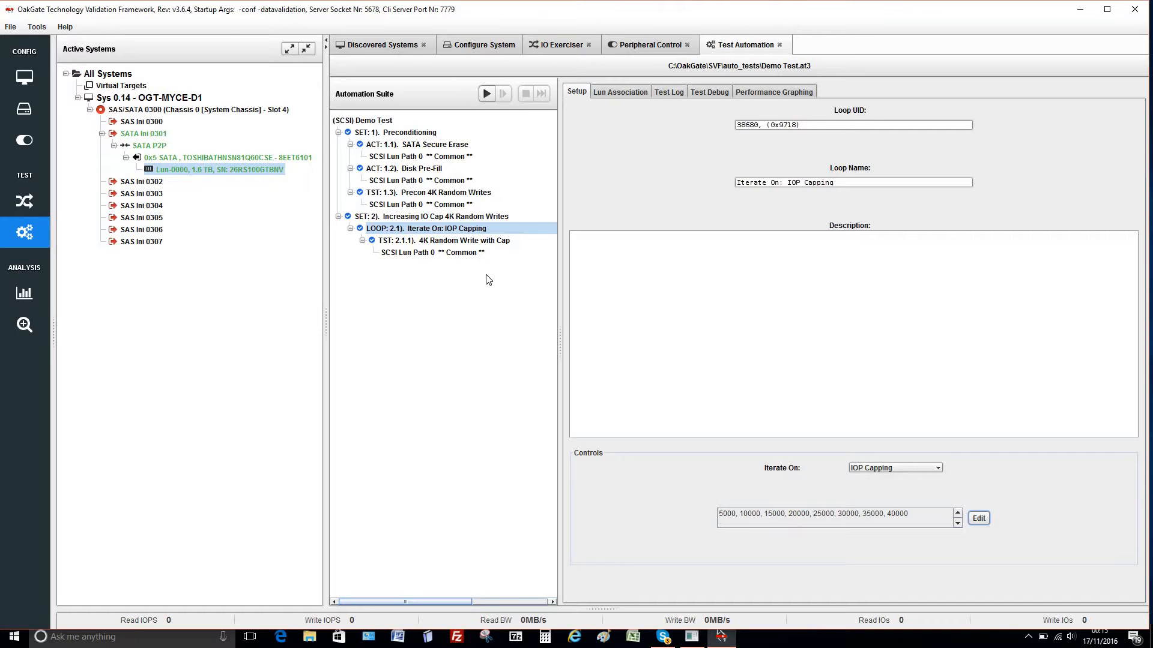
# Add a new test set to the Demo Test suite.
pyautogui.click(405, 121)
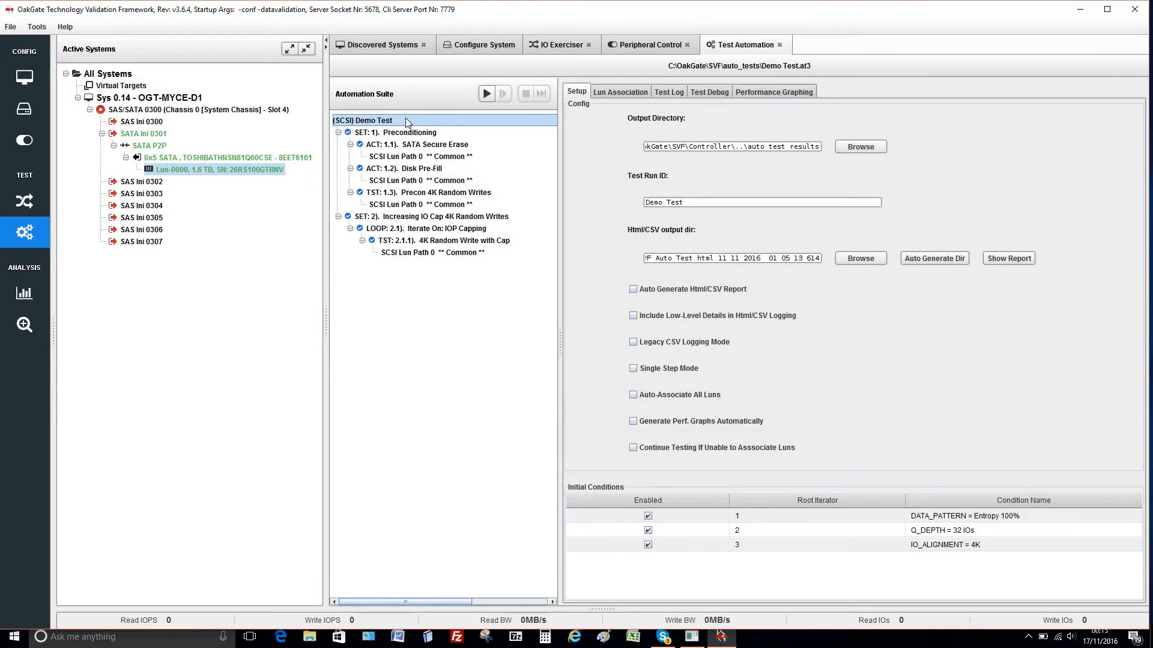
pyautogui.rightClick(406, 121)
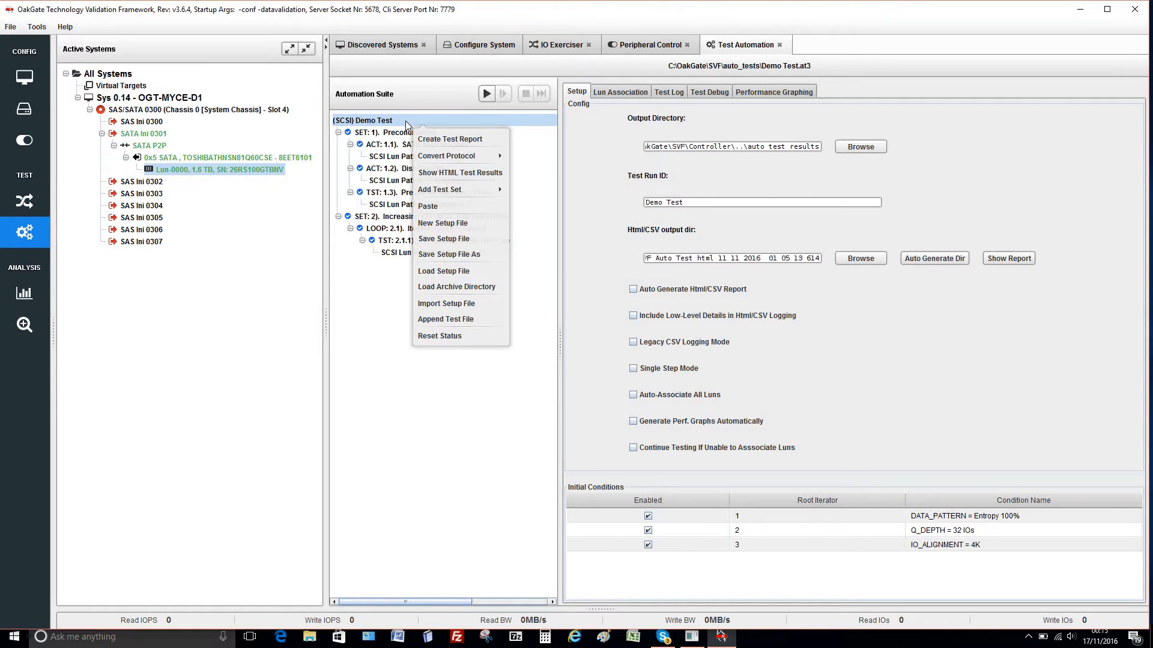
pyautogui.moveTo(433, 190)
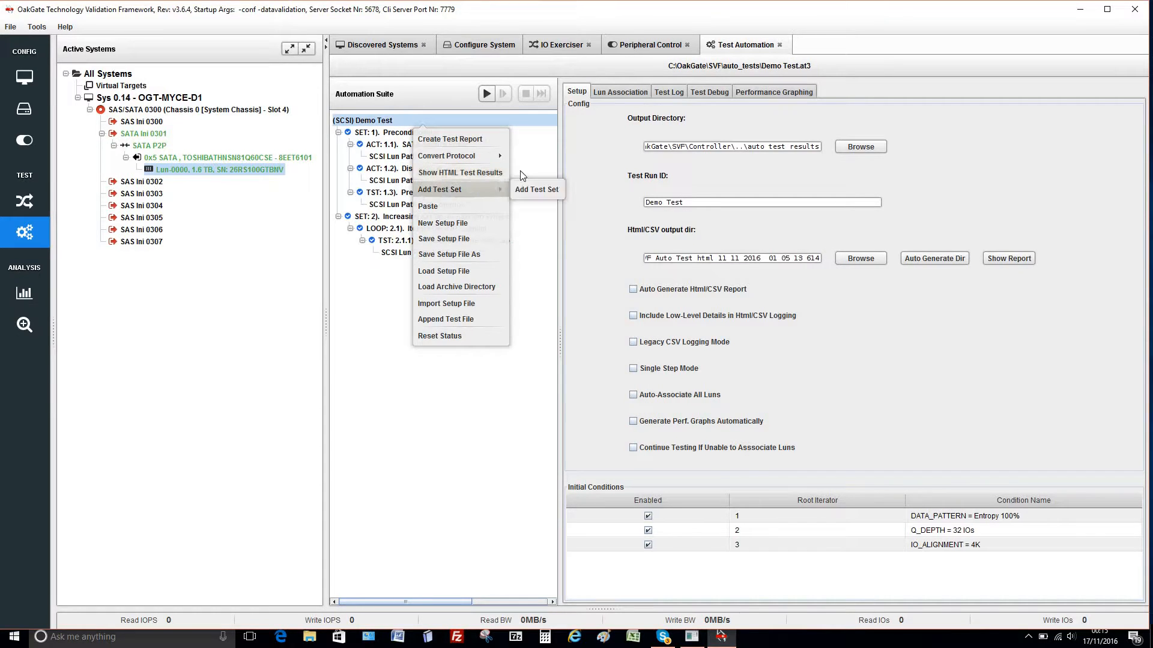
pyautogui.click(532, 191)
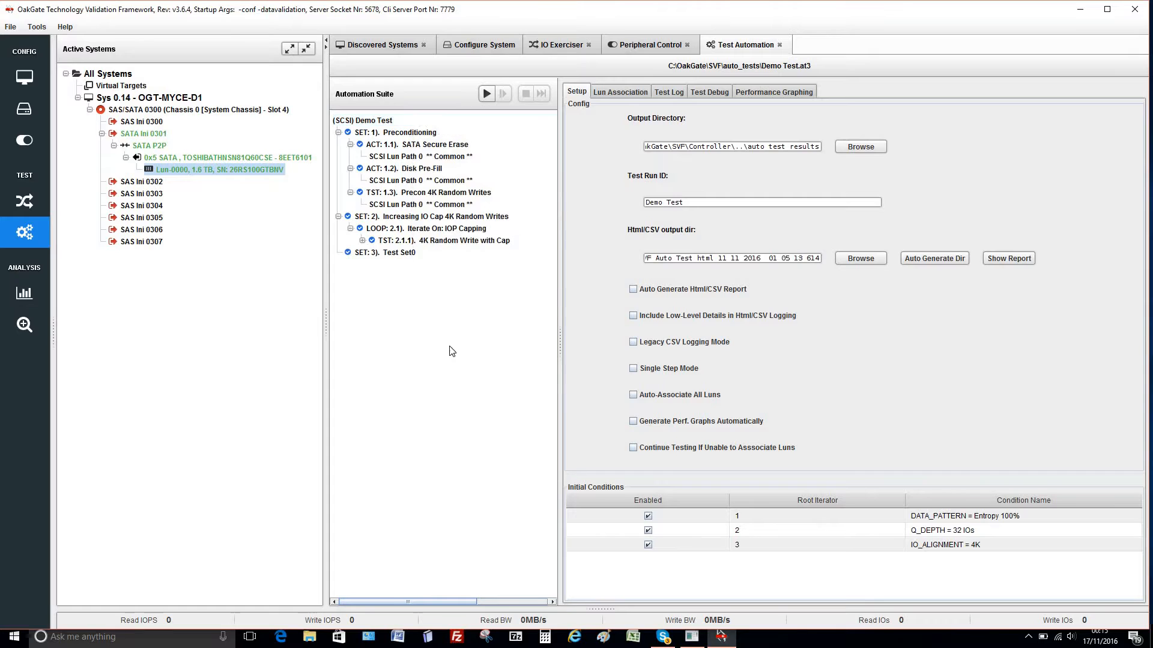
# Rename the new test set as "Increasing IOPS Cap 4K random reads".
pyautogui.click(394, 253)
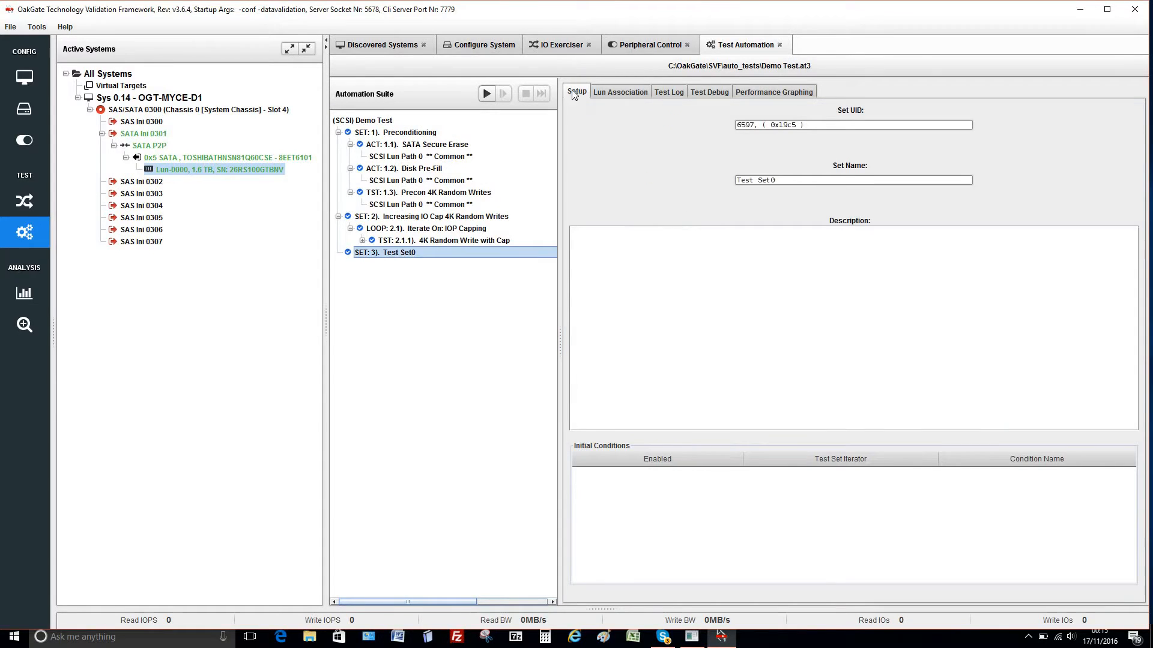
pyautogui.click(762, 183)
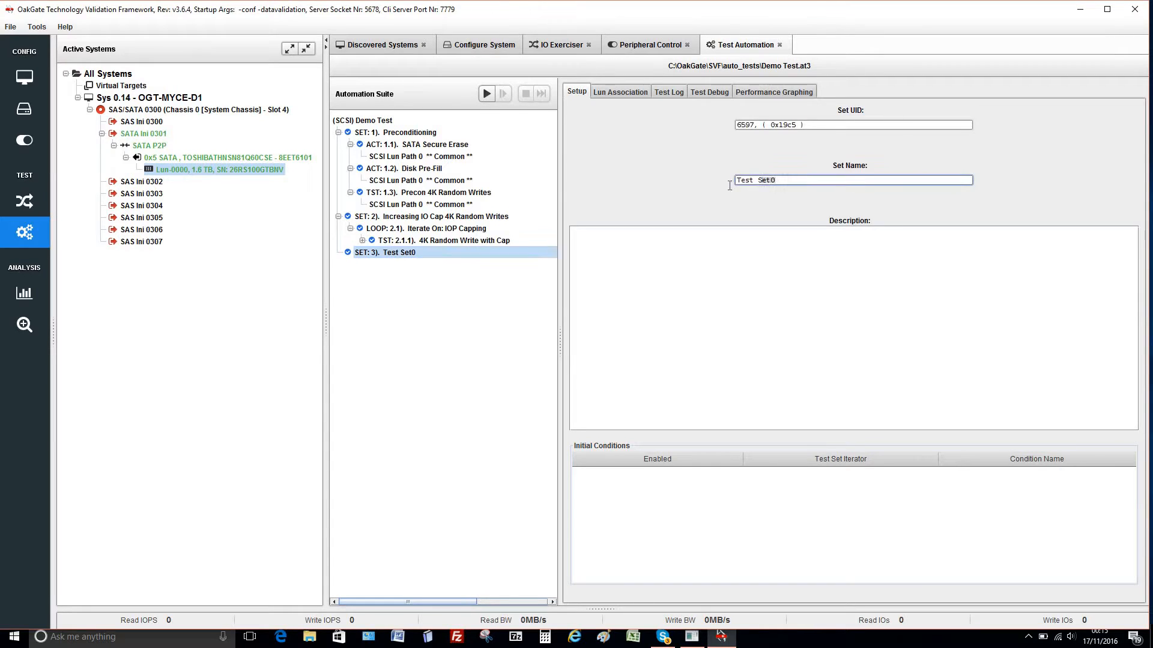
pyautogui.moveTo(745, 183); pyautogui.dragTo(726, 224)
pyautogui.write('Increasing IOPS Cap 4K random reads')
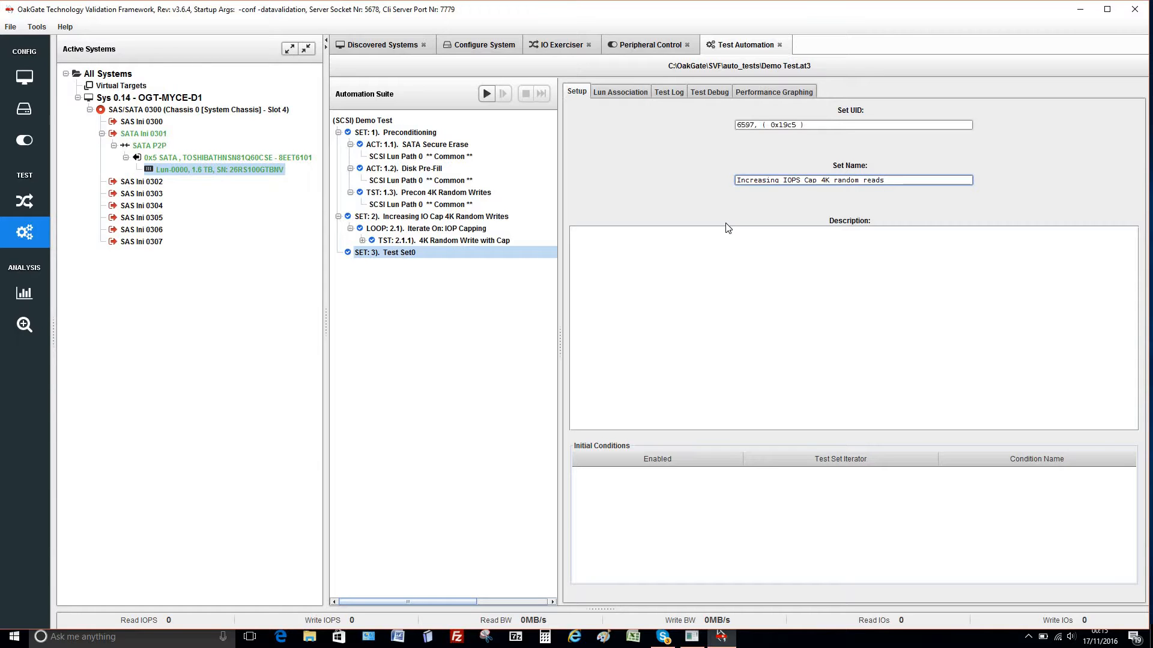
pyautogui.press('Return')
# Add a test loop to the Increasing IOPS Cap 4K random reads set and make it iterate on IOP Capping.
pyautogui.click(408, 253)
pyautogui.rightClick(408, 253)
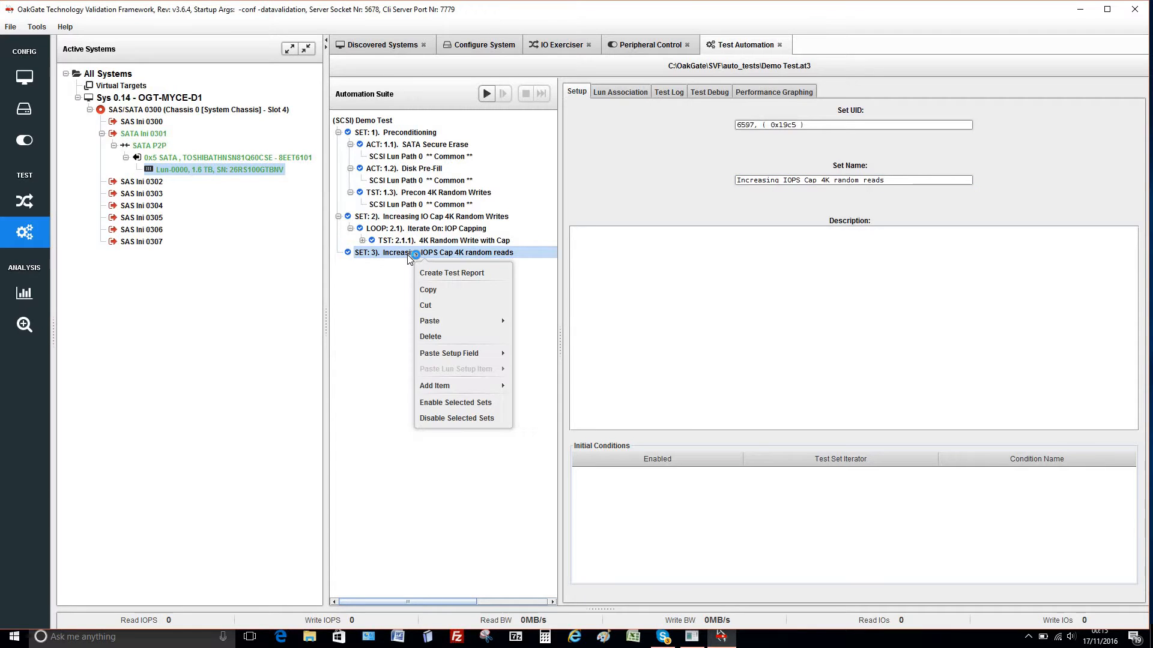
pyautogui.moveTo(434, 387)
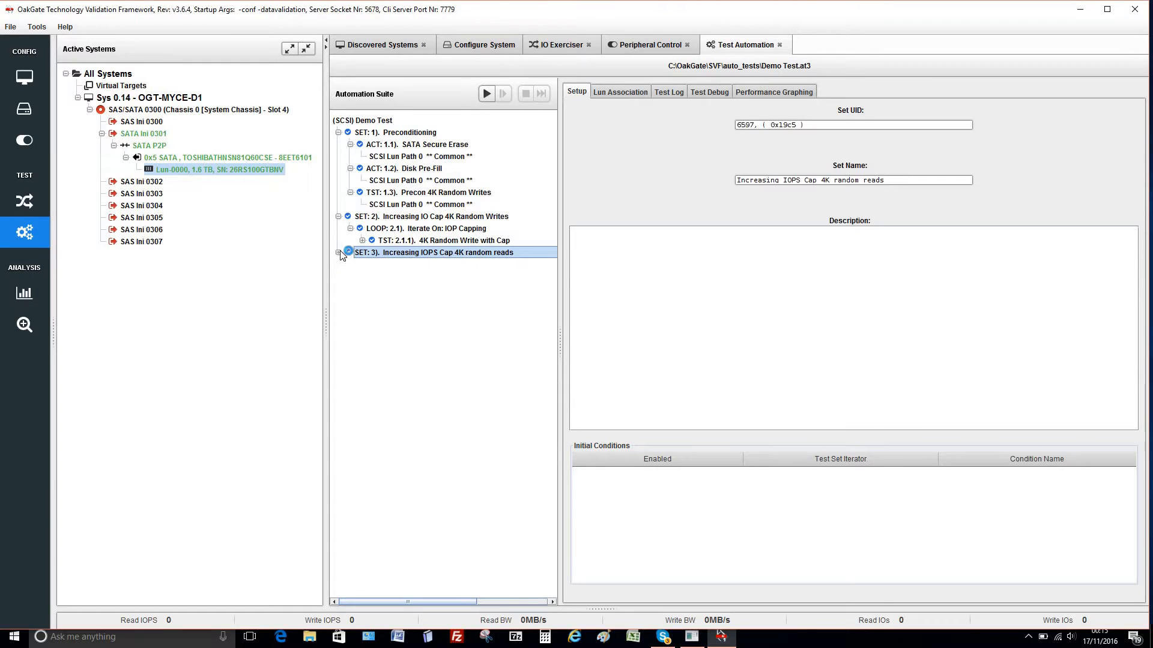
pyautogui.click(338, 253)
pyautogui.click(444, 268)
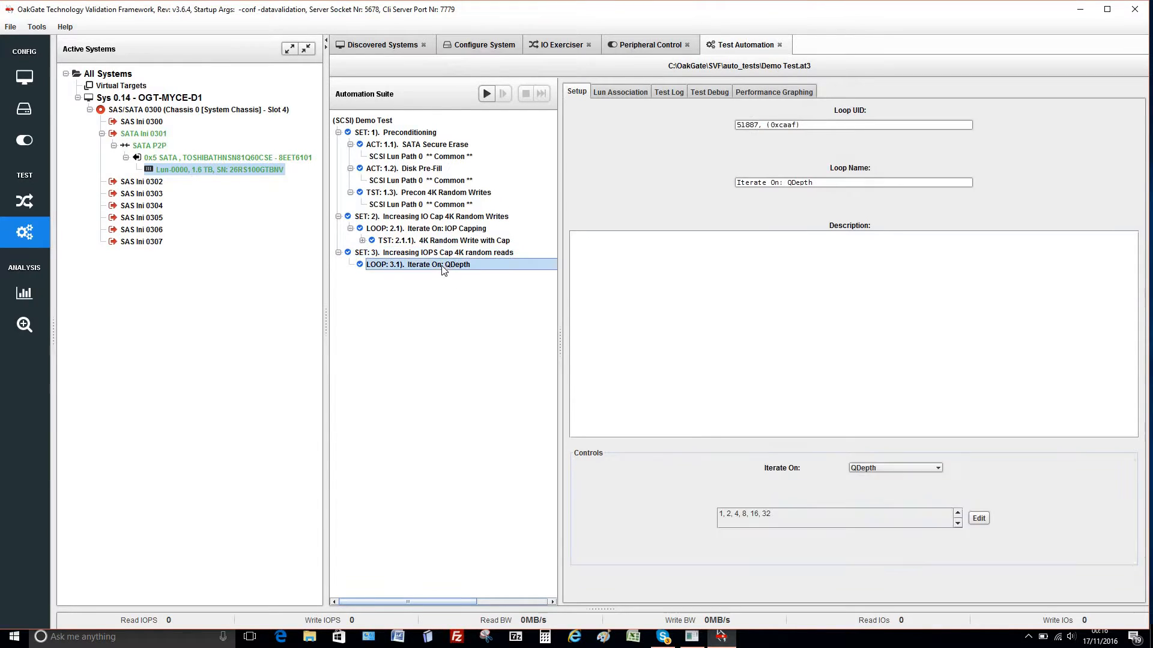
pyautogui.click(938, 467)
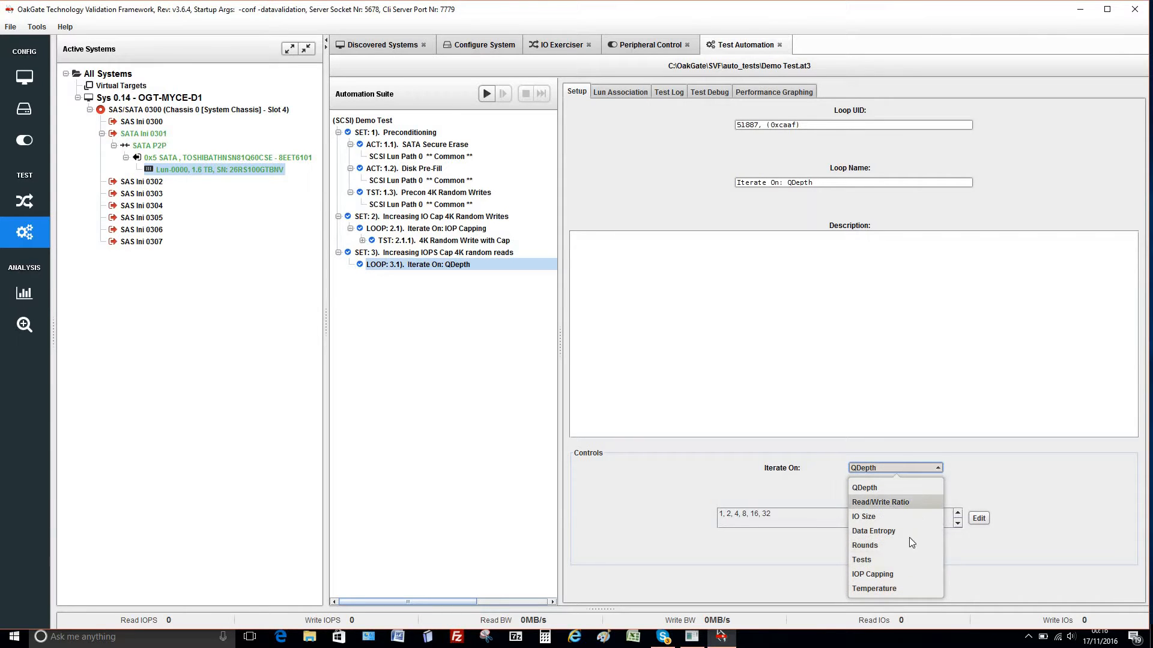
pyautogui.click(873, 574)
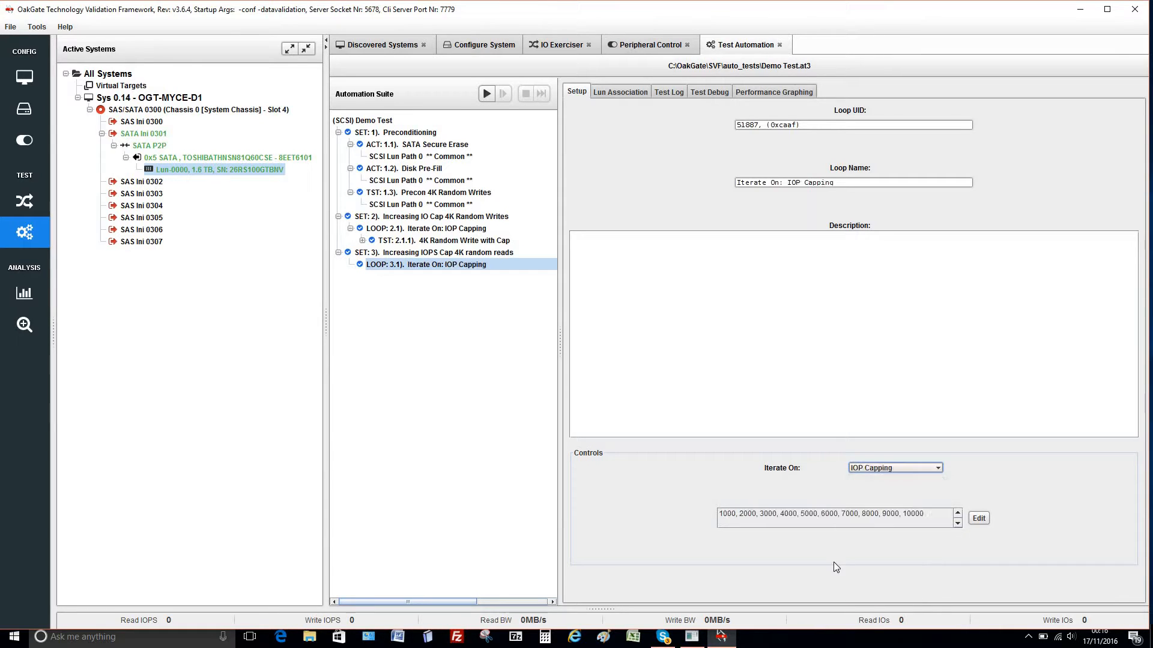
# Replace the IOP Capping values of loop 3.1 with a generated series from 5000 to 90000 in increments of 5000.
pyautogui.click(978, 518)
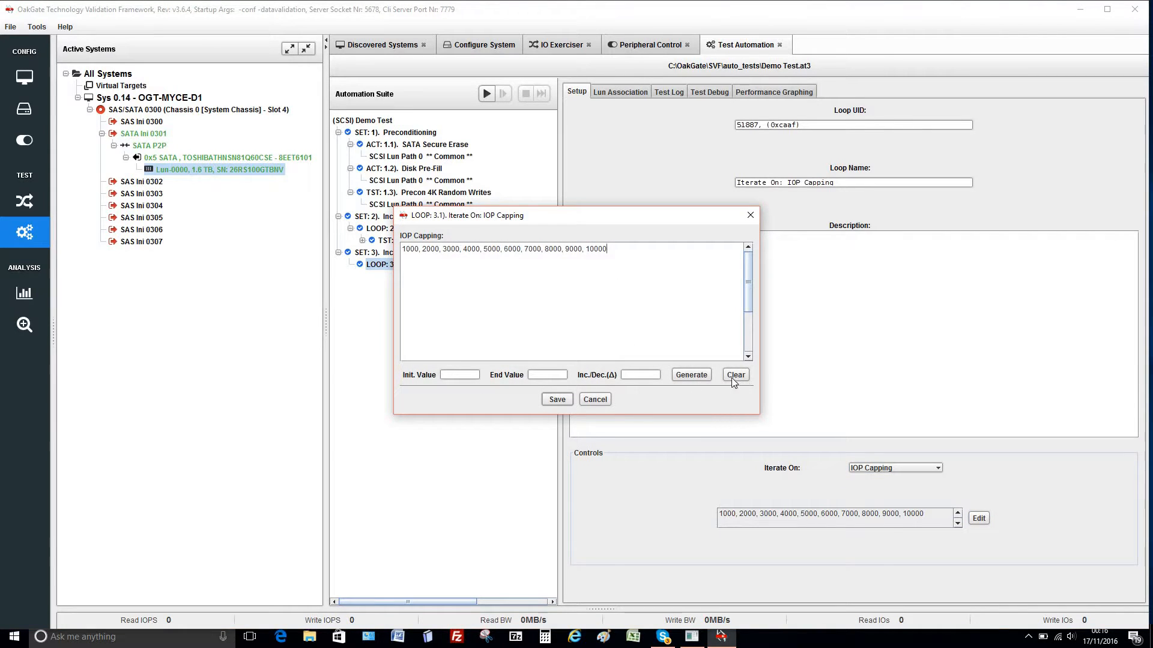
pyautogui.click(733, 377)
pyautogui.click(450, 373)
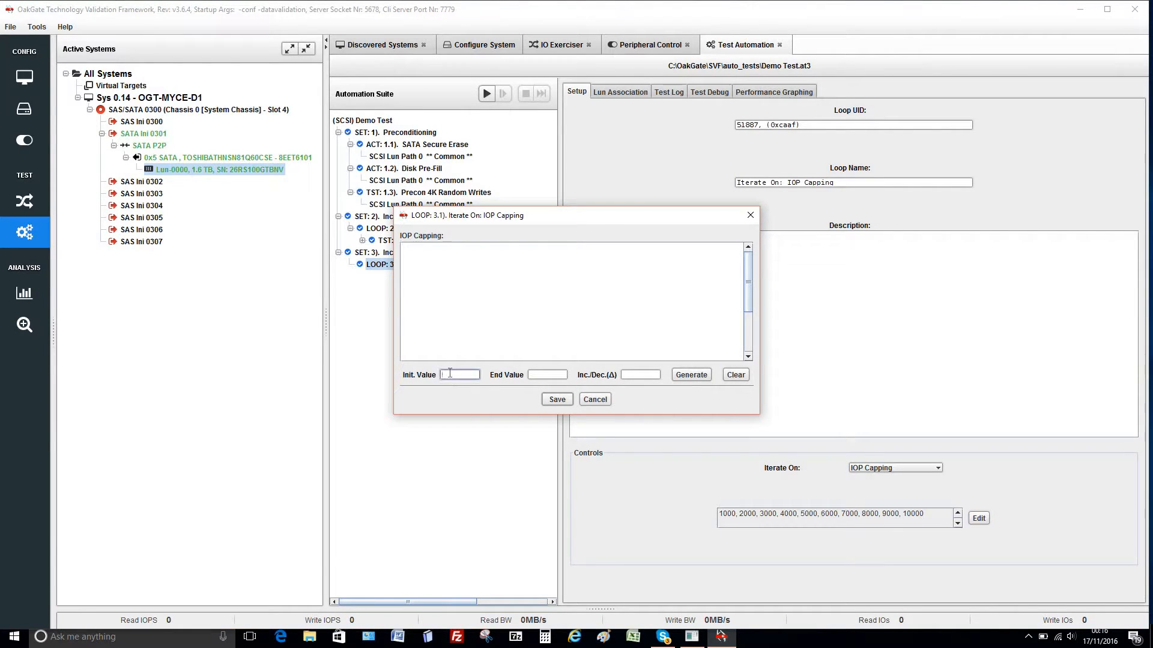
pyautogui.write('50000')
pyautogui.press('BackSpace')
pyautogui.click(529, 377)
pyautogui.write('90000')
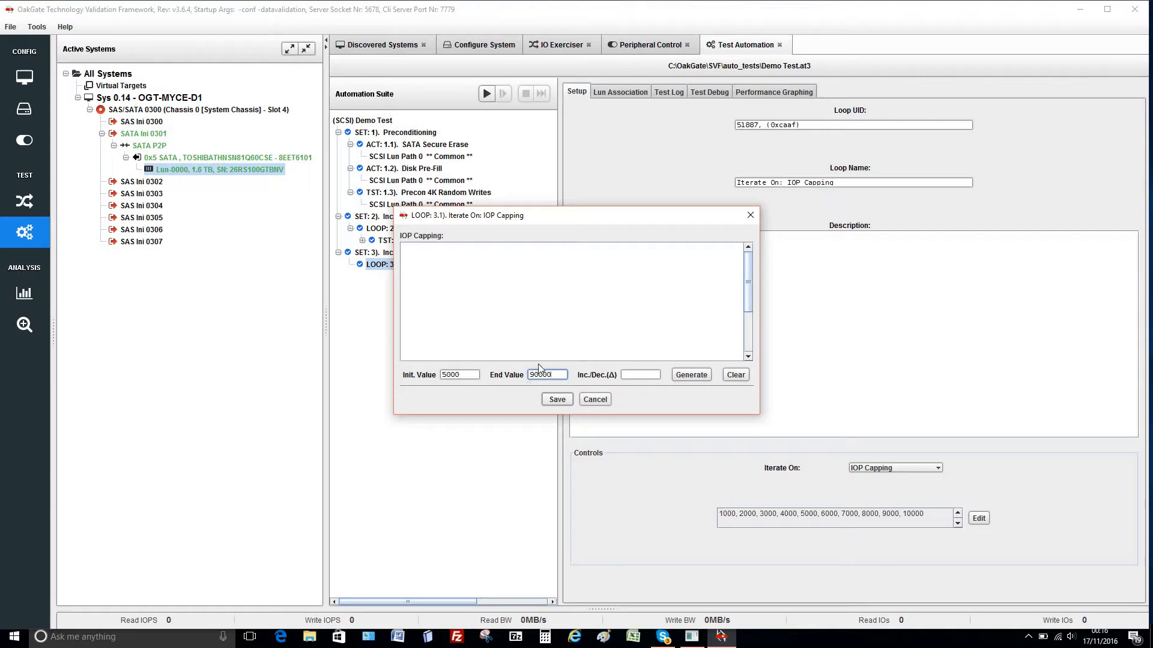
pyautogui.click(629, 373)
pyautogui.write('50000')
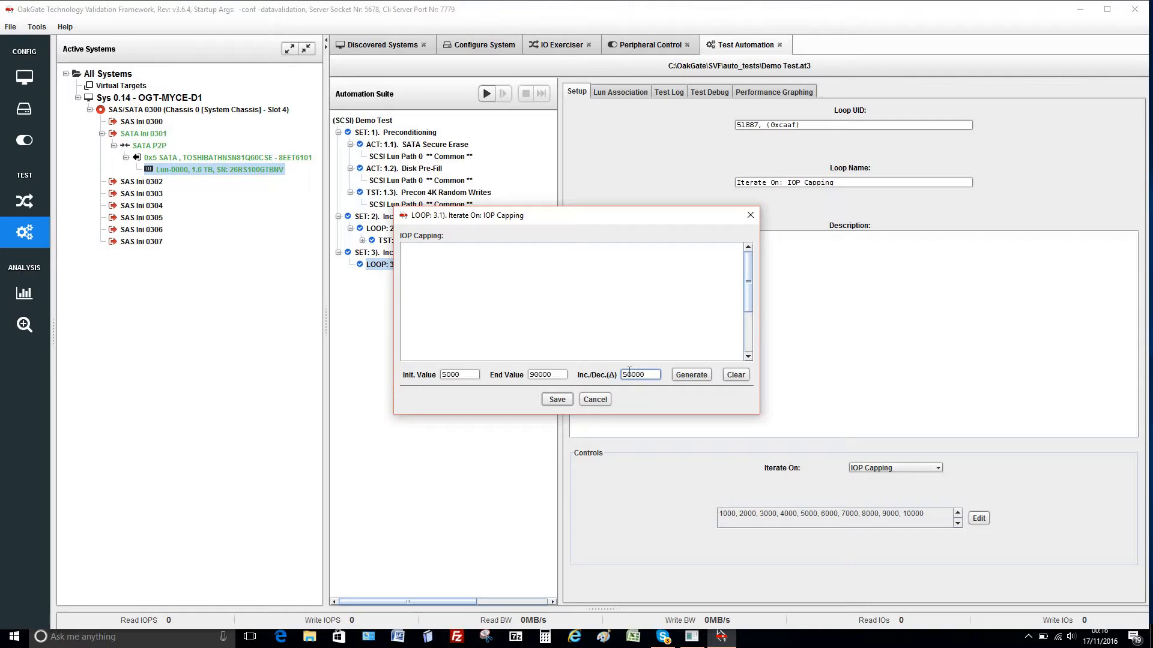
pyautogui.click(691, 376)
pyautogui.click(553, 400)
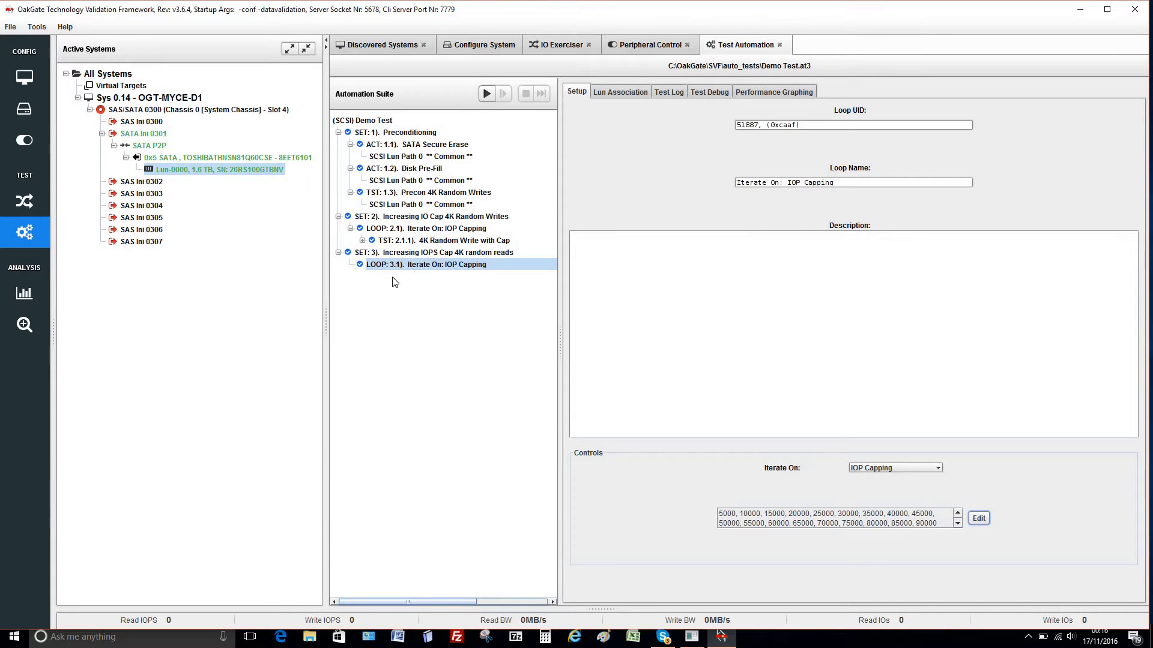
# Add a test inside loop 3.1 and open its configuration.
pyautogui.rightClick(414, 268)
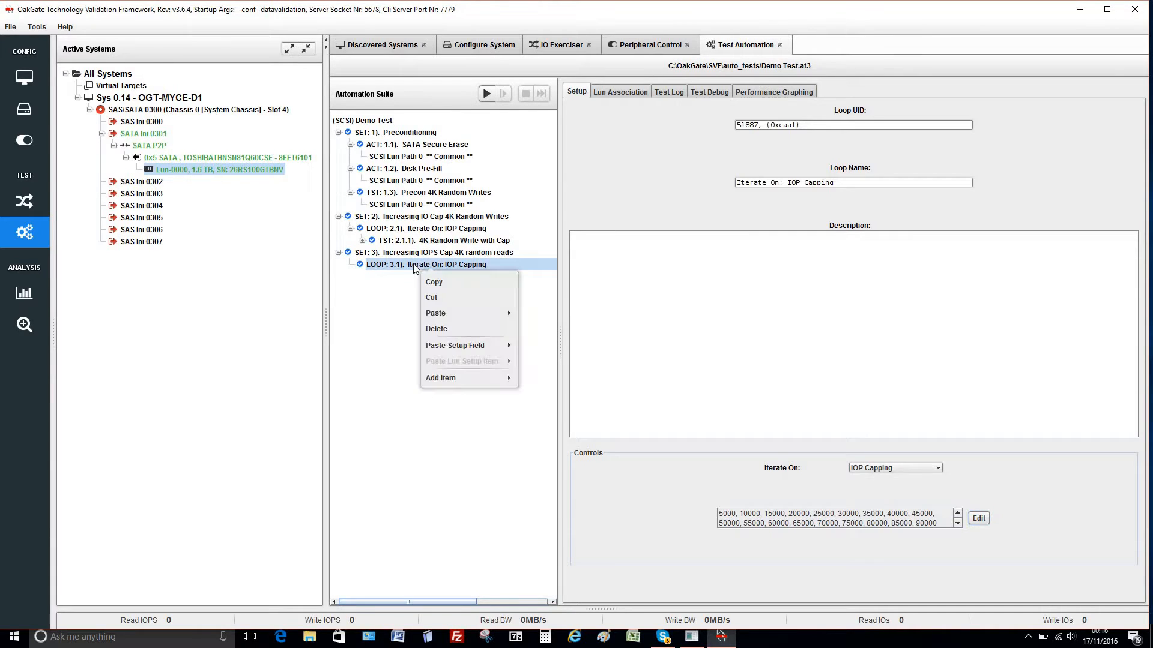
pyautogui.moveTo(445, 383)
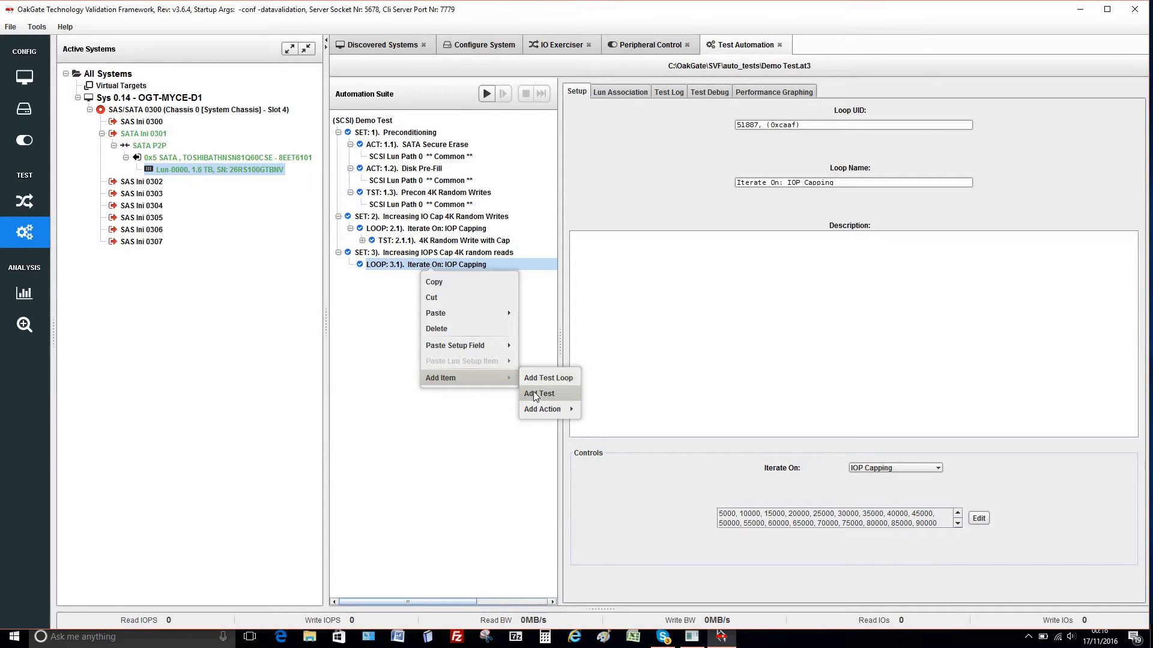
pyautogui.moveTo(539, 414)
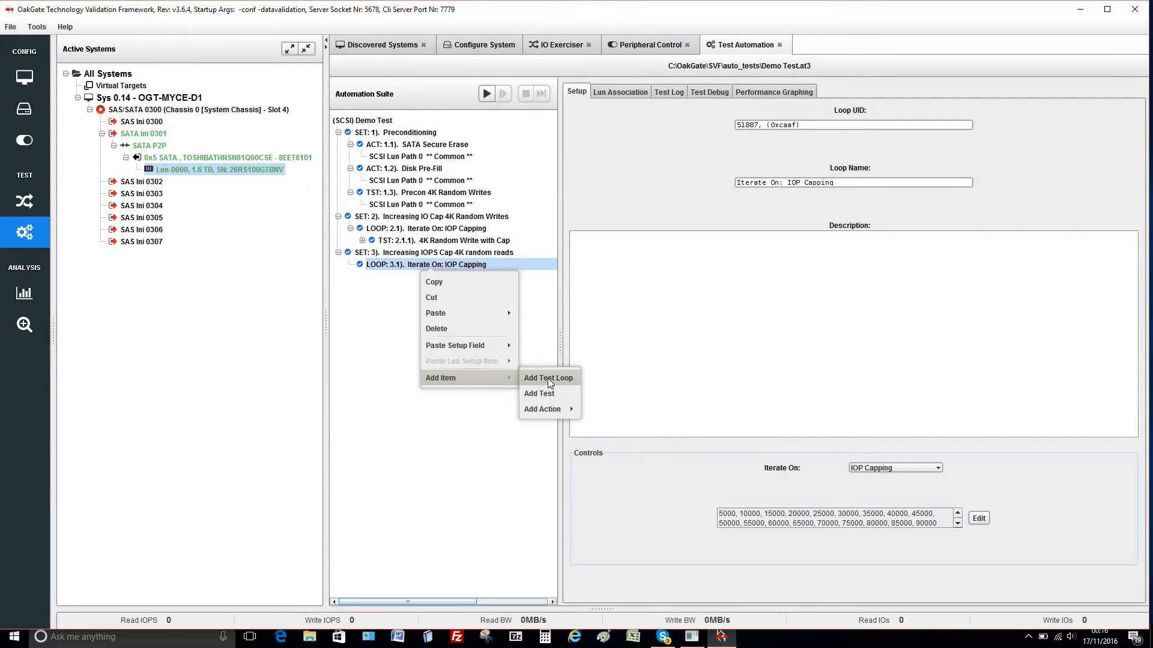
pyautogui.click(548, 397)
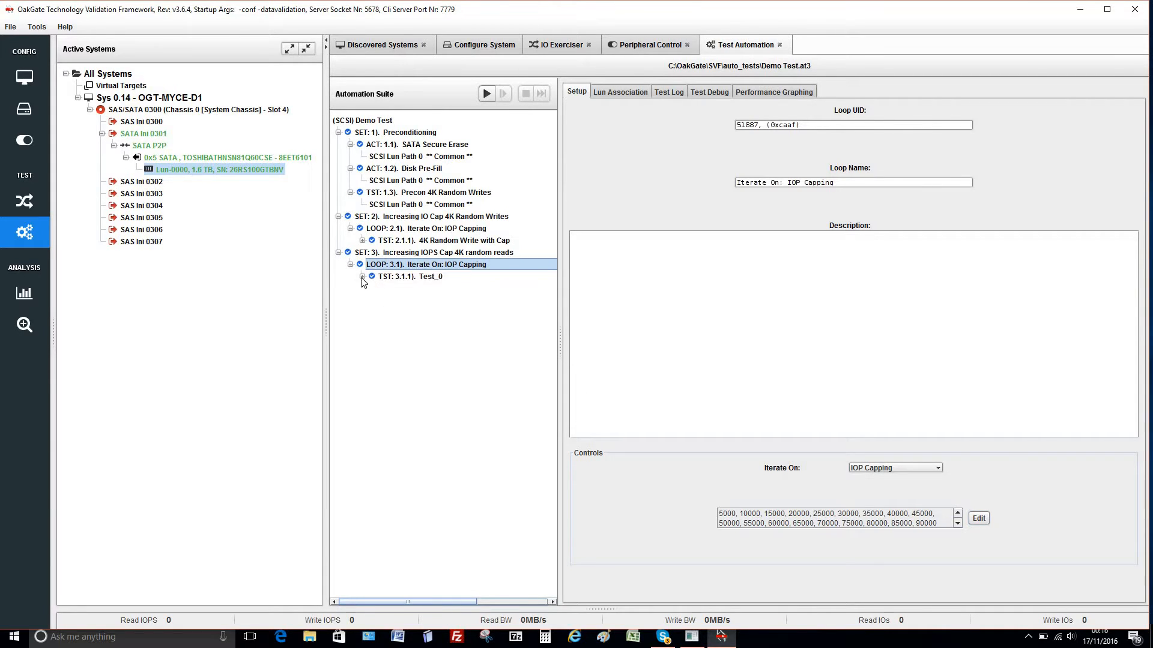
pyautogui.click(391, 277)
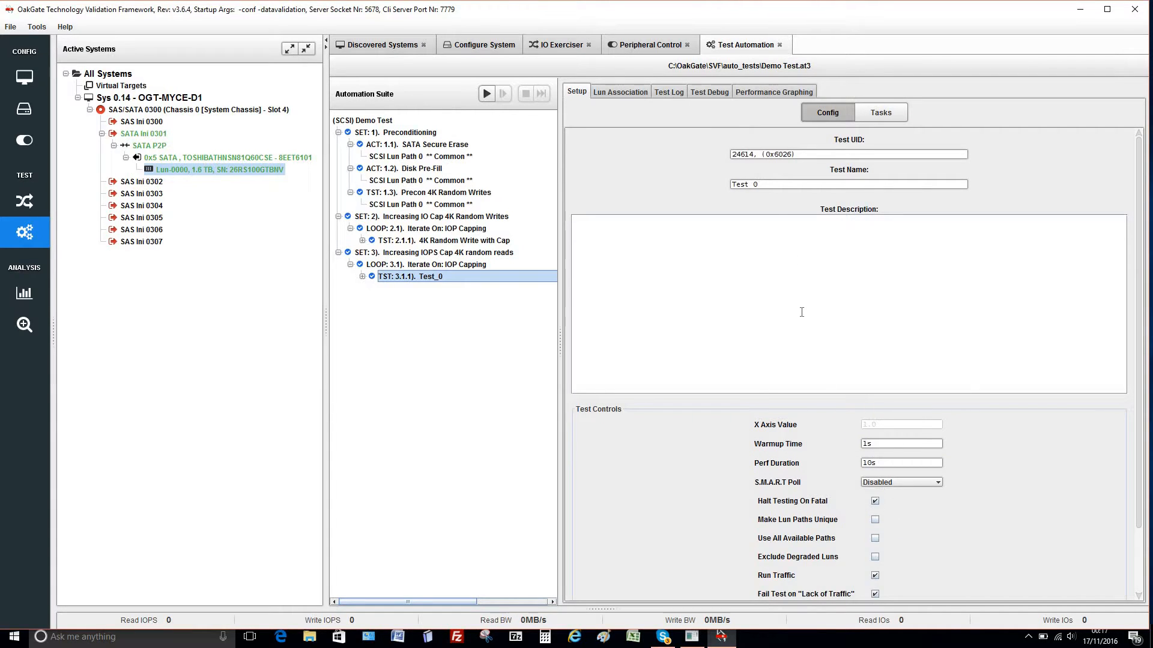
# Rename test 3.1.1 as "4K random Reads".
pyautogui.click(743, 187)
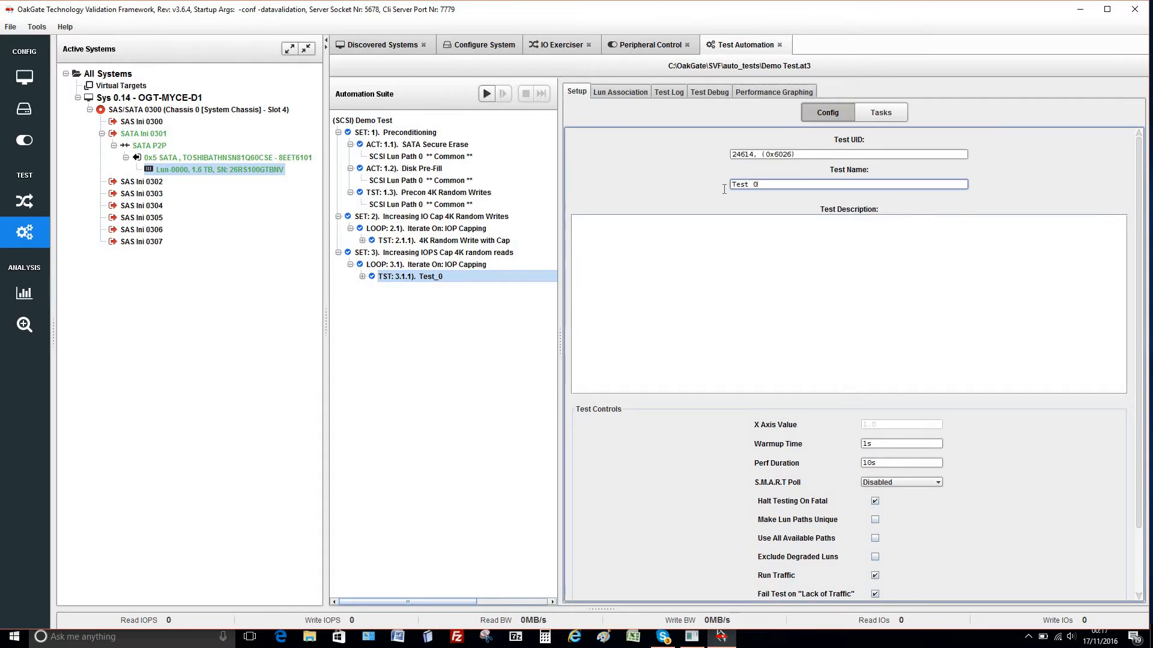
pyautogui.hotkey('ctrl', 'a')
pyautogui.write('4K random Reads')
pyautogui.press('Return')
# In the IO traffic settings of the 4K random Reads test's SCSI Lun Path 0, set the queue depth to 32 and enable the IO cap.
pyautogui.click(362, 277)
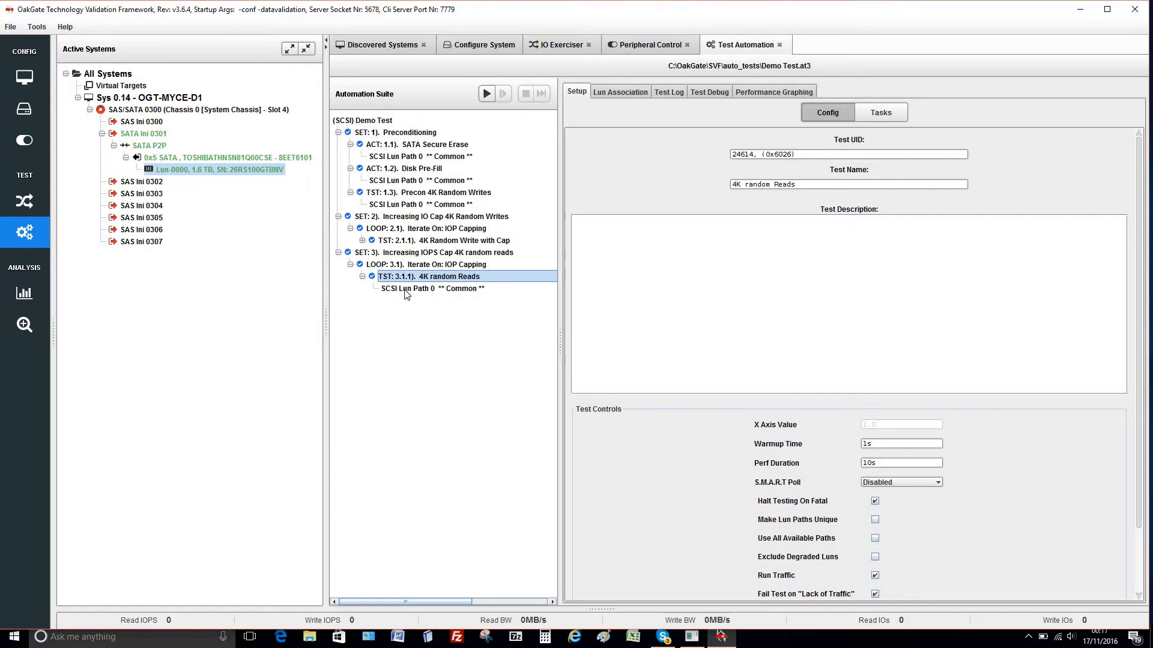
pyautogui.click(406, 290)
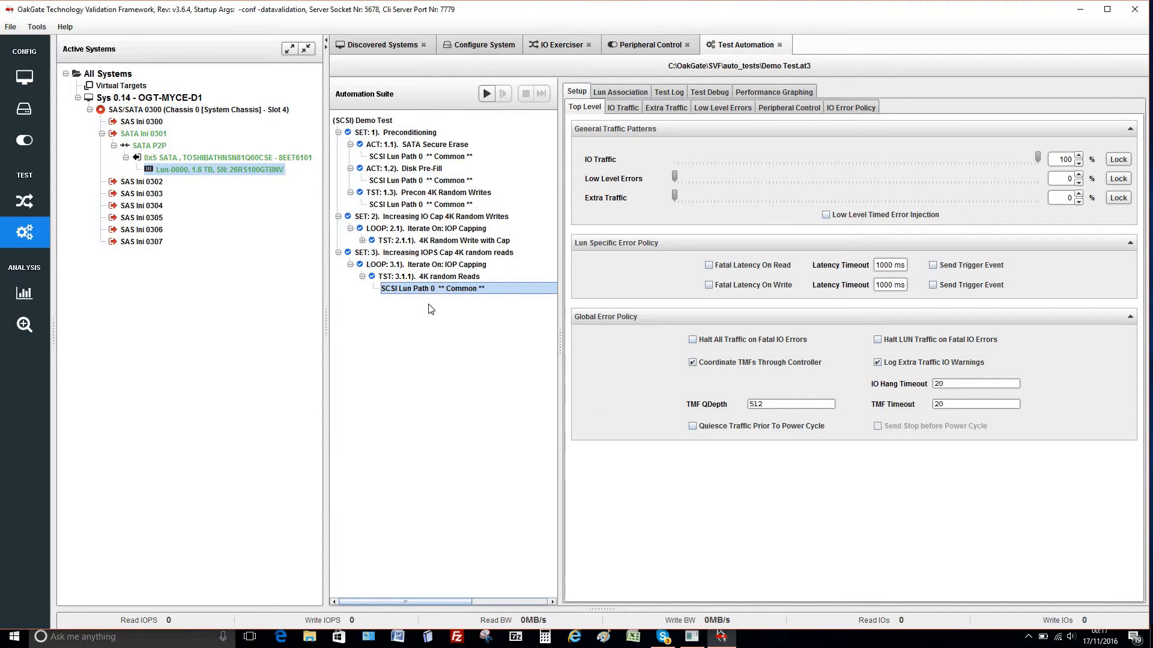
pyautogui.click(624, 110)
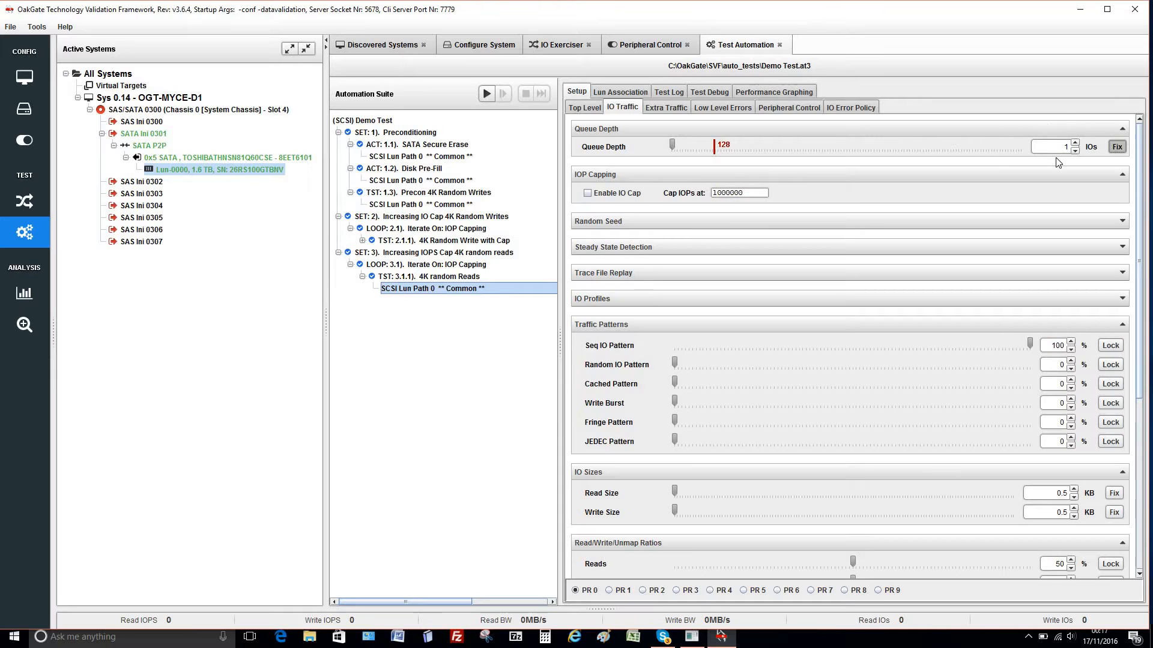
pyautogui.click(1066, 145)
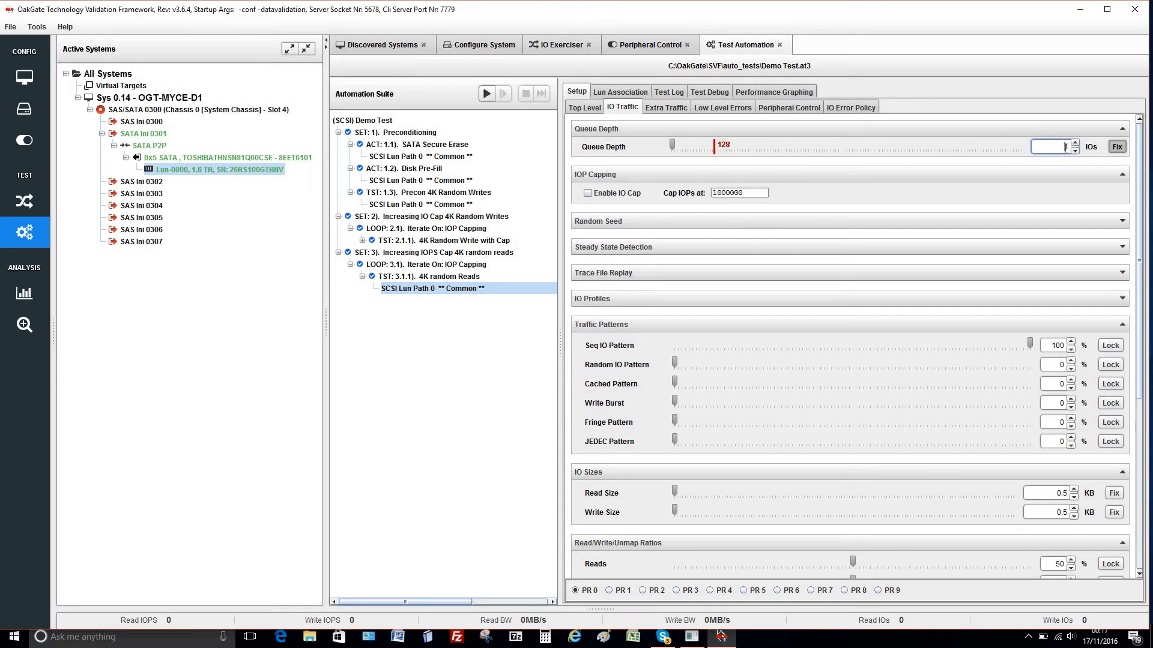
pyautogui.write('32')
pyautogui.click(596, 198)
# Lock the random IO pattern at 100% and fix the read size at 4 KB for the 4K random Reads test.
pyautogui.moveTo(675, 363); pyautogui.dragTo(1129, 379)
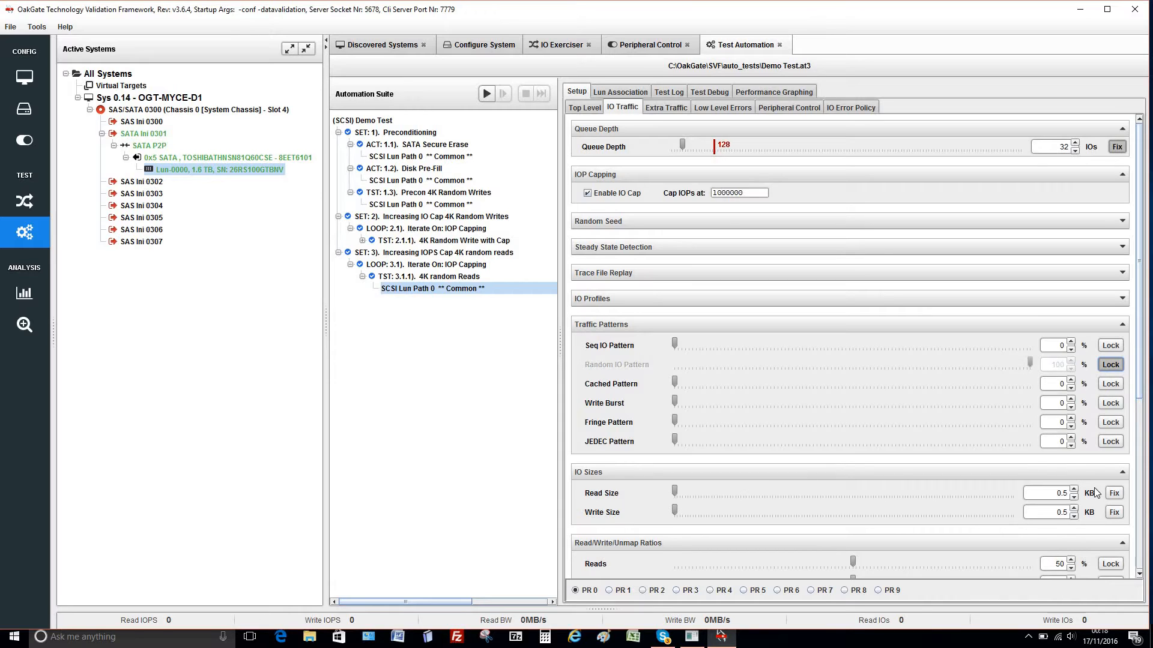
pyautogui.click(1049, 495)
pyautogui.moveTo(1055, 493); pyautogui.dragTo(1069, 493)
pyautogui.write('4')
pyautogui.click(1112, 494)
# Set the read ratio of the 4K random Reads test to 100% and lock it.
pyautogui.scroll(-3, 863, 560)
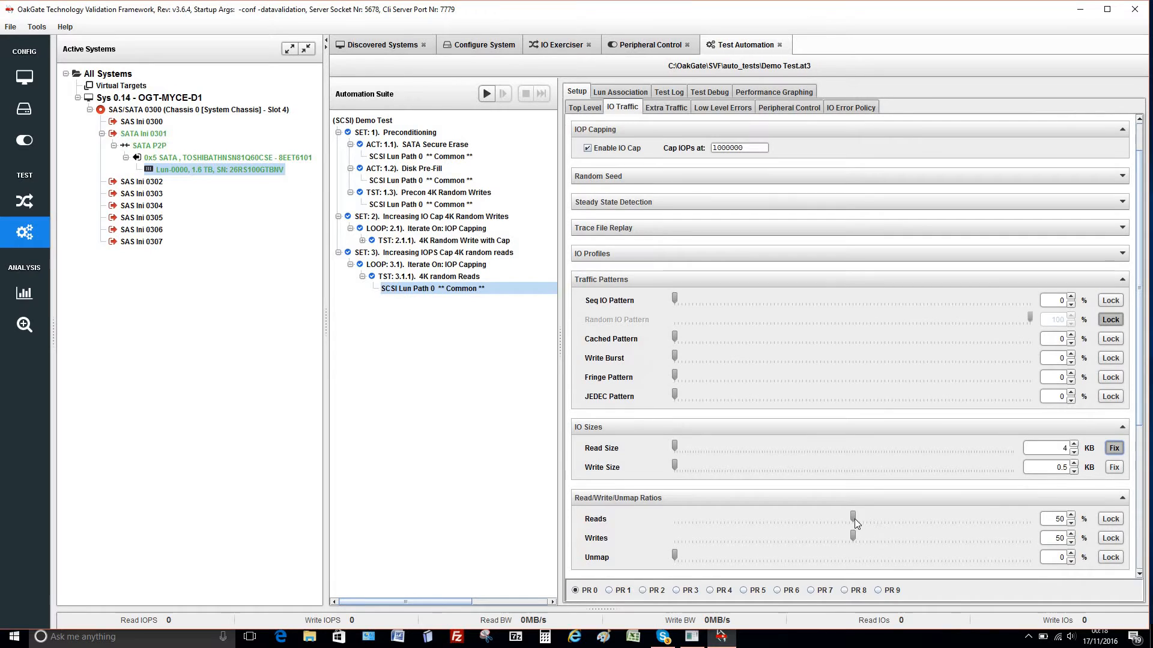
pyautogui.moveTo(853, 517); pyautogui.dragTo(1134, 520)
pyautogui.click(1116, 517)
pyautogui.scroll(-10, 852, 452)
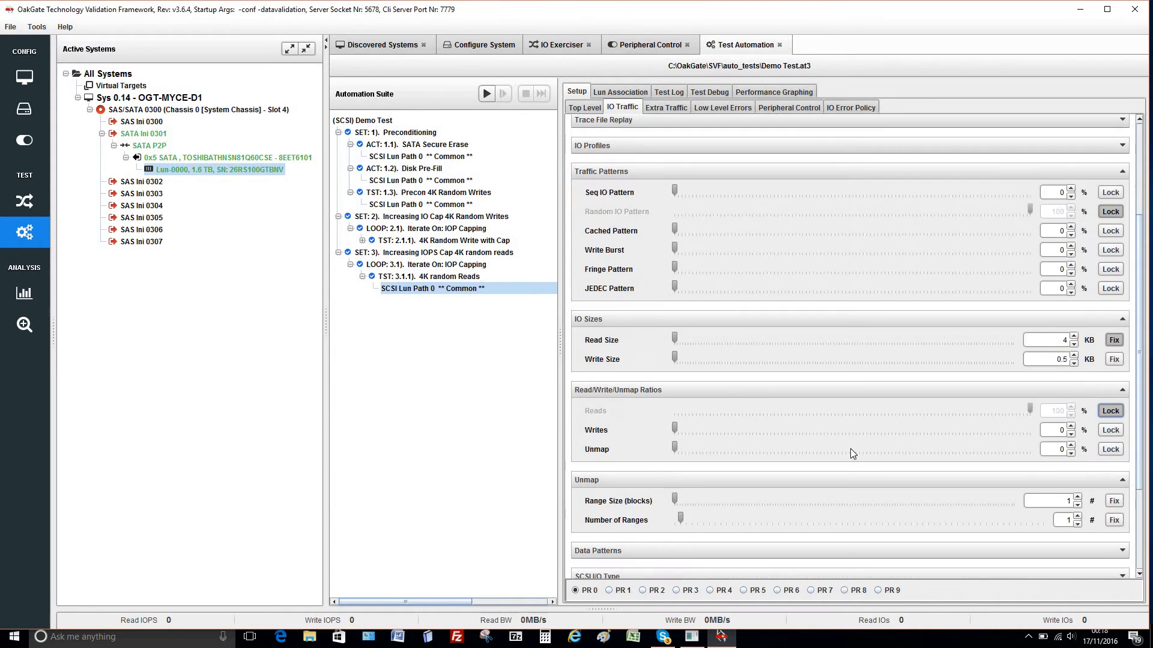
pyautogui.scroll(-1, 734, 545)
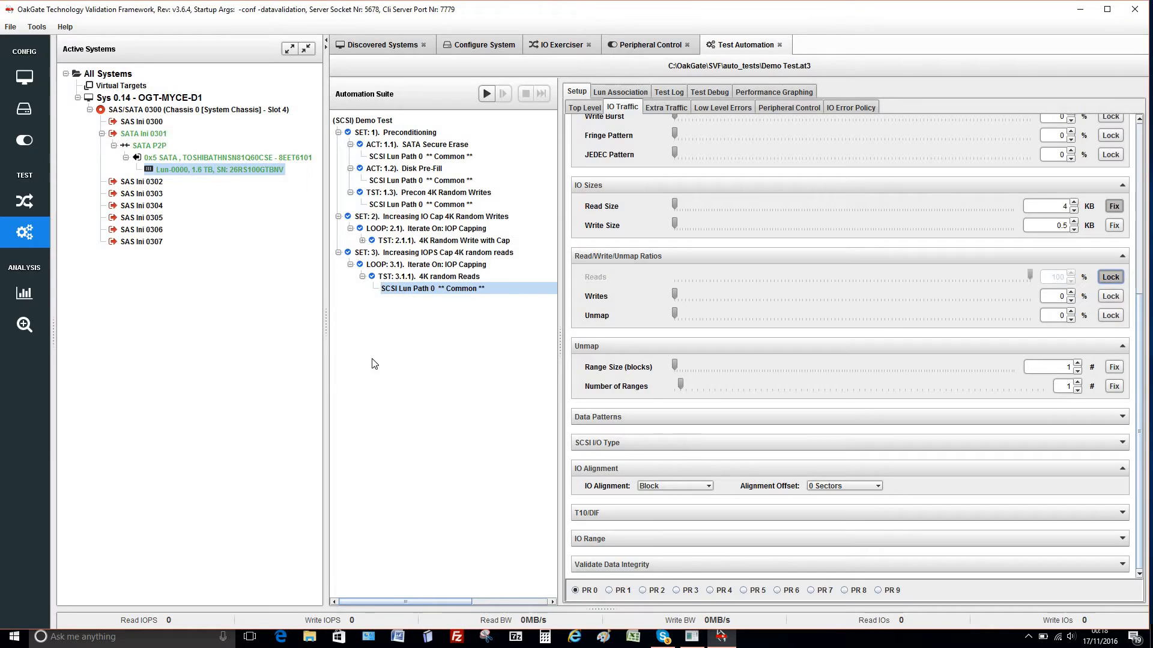
# Review the IO traffic settings of SCSI Lun Path 0 under each of the three Preconditioning items.
pyautogui.click(418, 156)
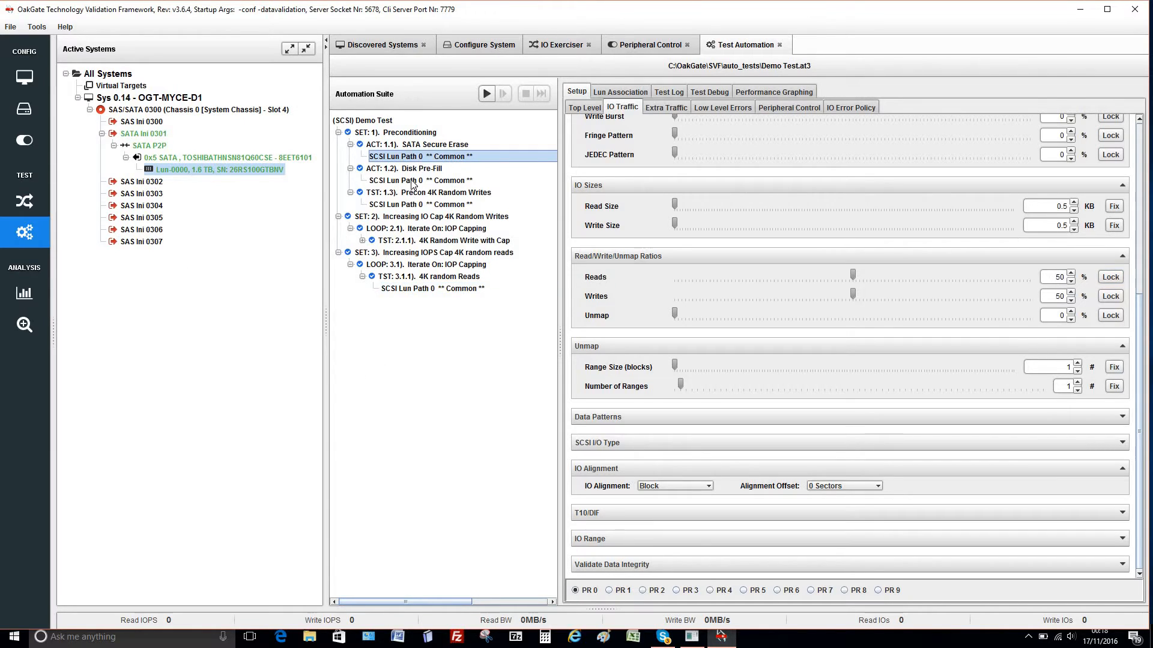
pyautogui.click(412, 181)
pyautogui.click(412, 206)
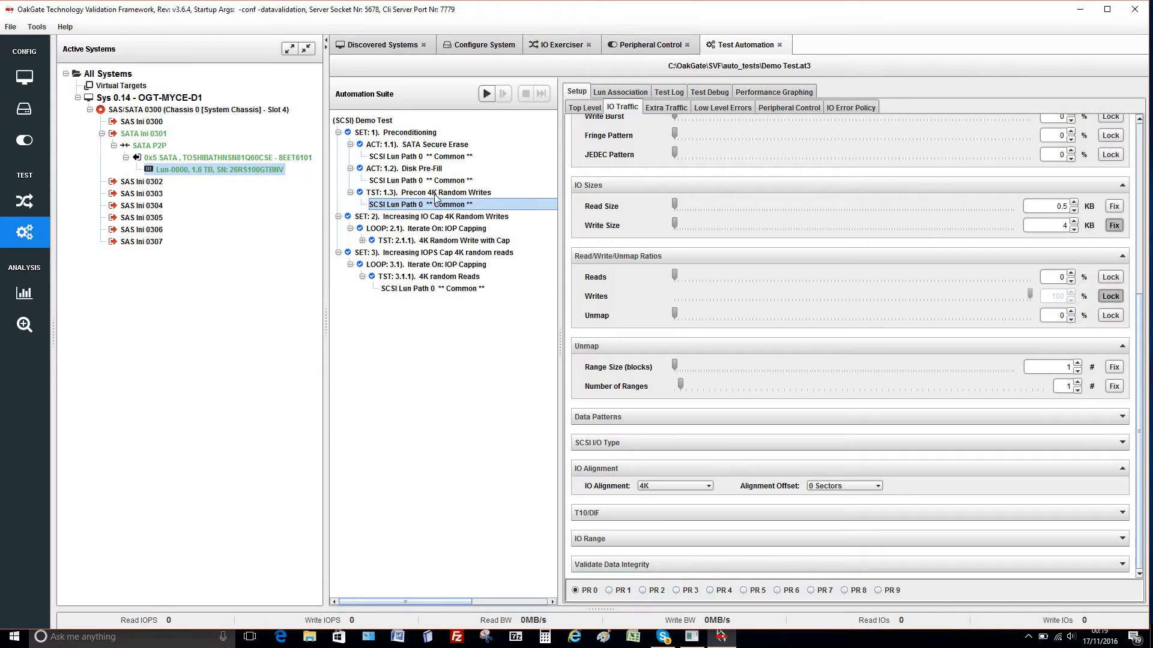
# Copy all LUN settings of the Toshiba SATA drive in the IO Exerciser and paste them as the association of Lun Path 0 in Test Automation.
pyautogui.click(546, 45)
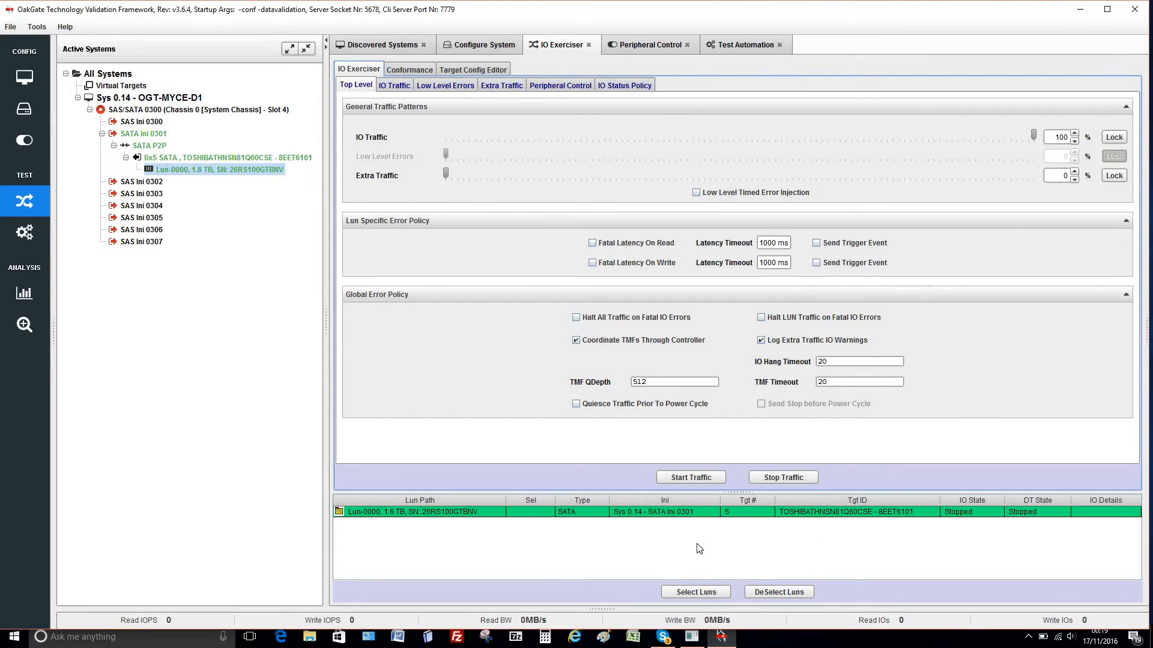
pyautogui.rightClick(539, 516)
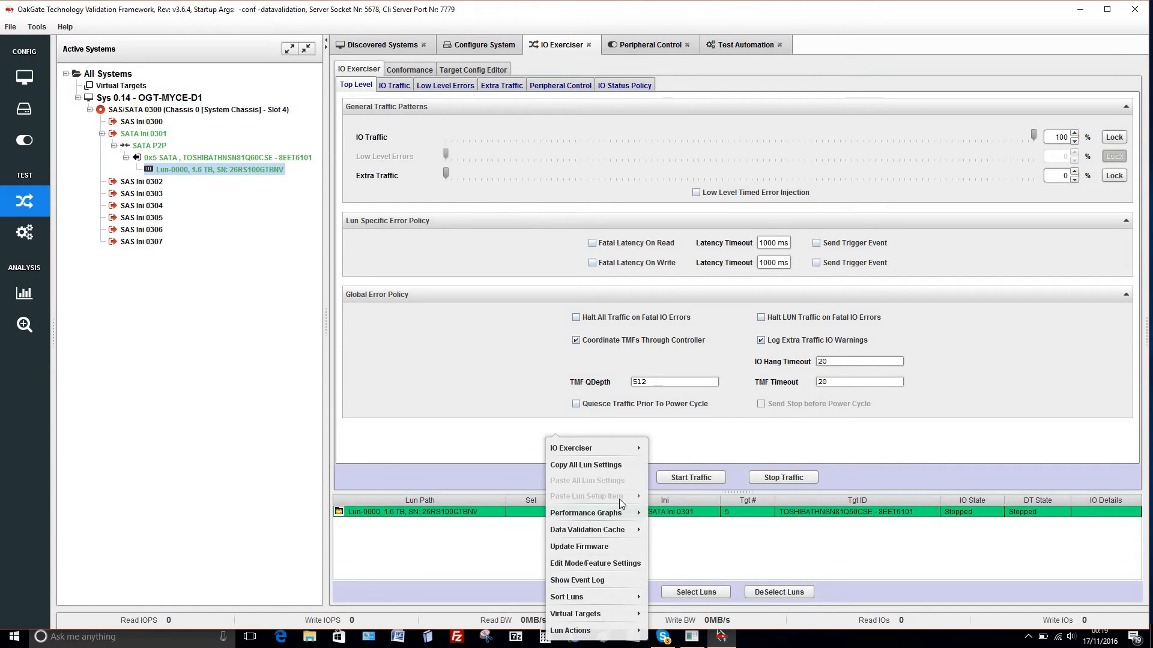
pyautogui.click(592, 465)
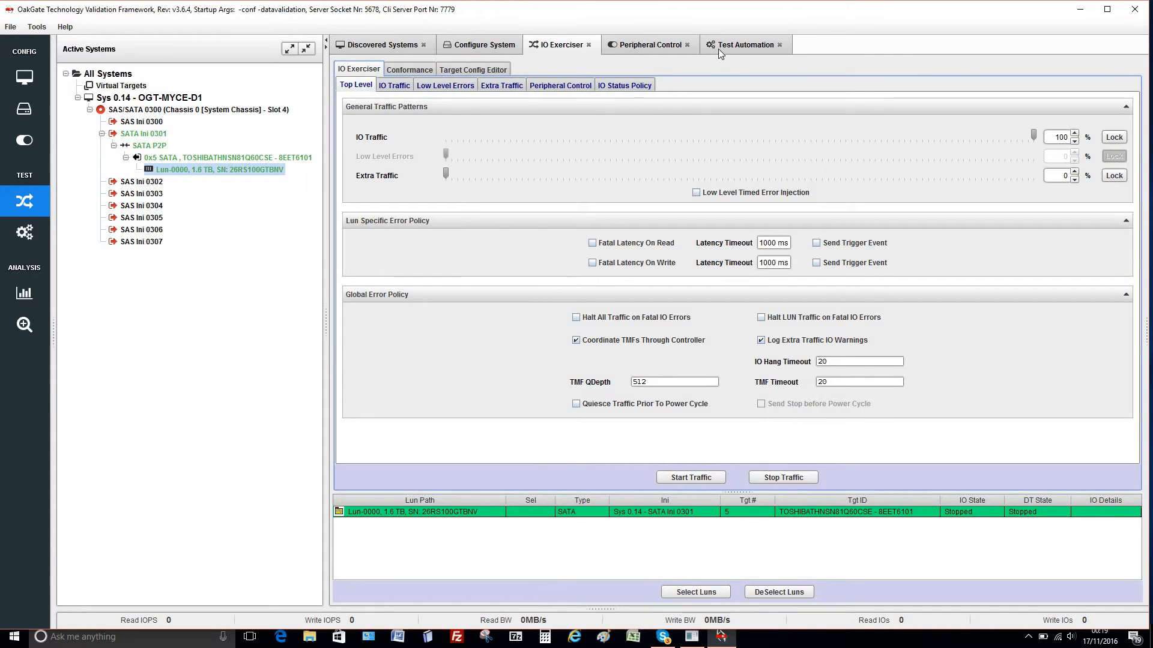
pyautogui.click(724, 45)
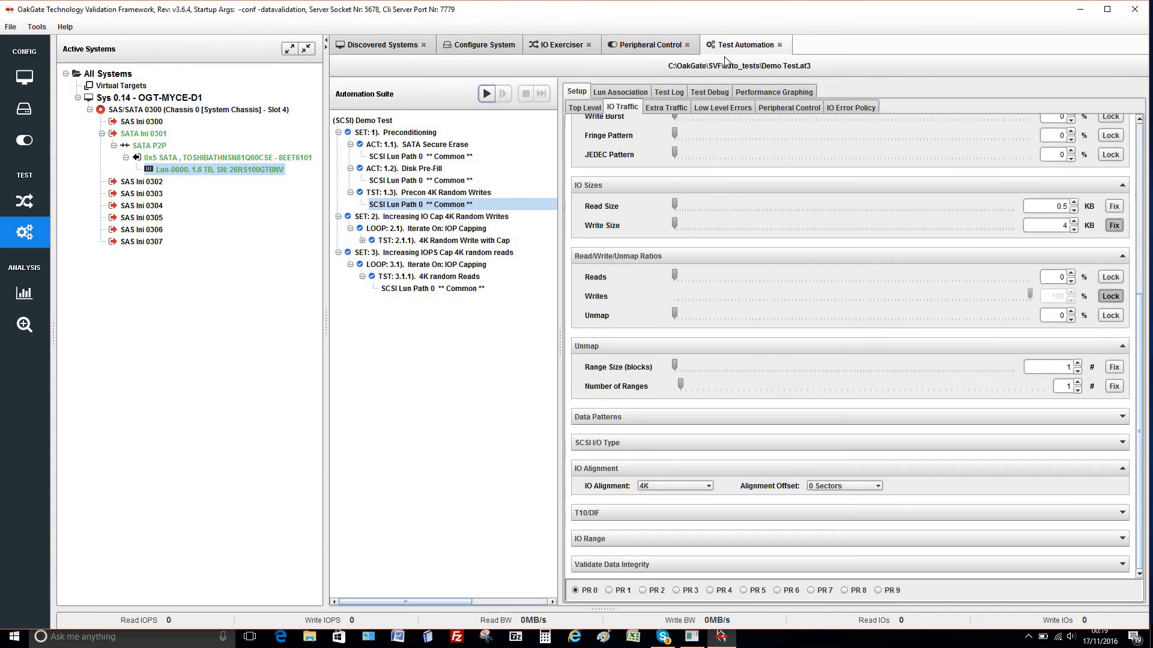
pyautogui.click(625, 95)
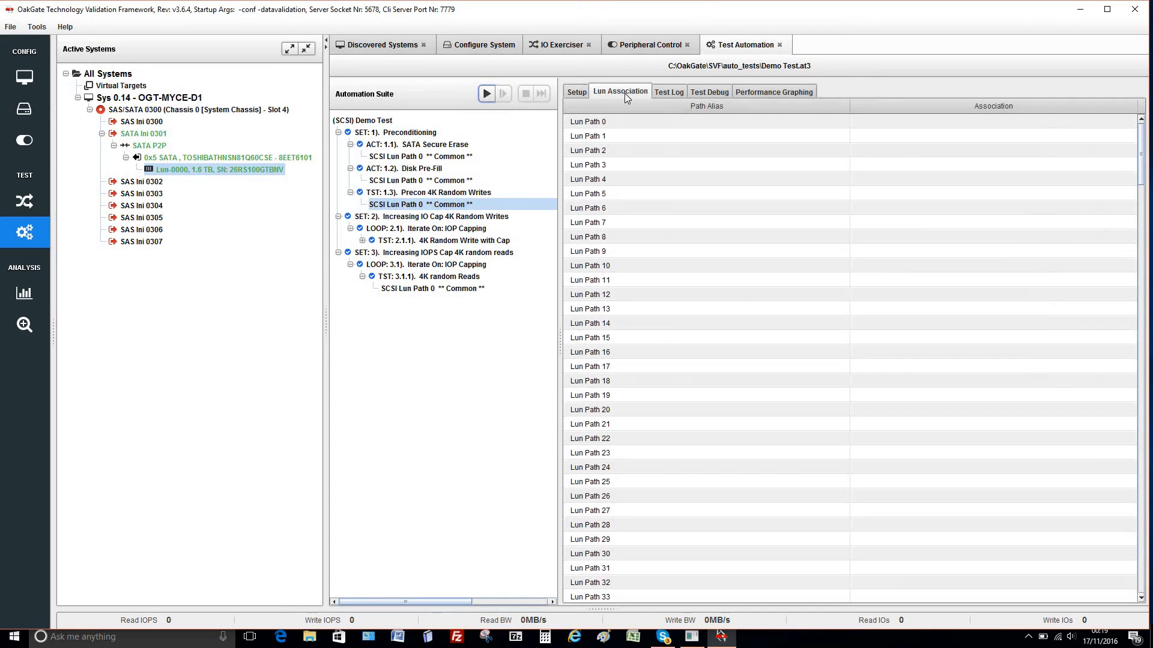
pyautogui.click(630, 123)
pyautogui.rightClick(637, 122)
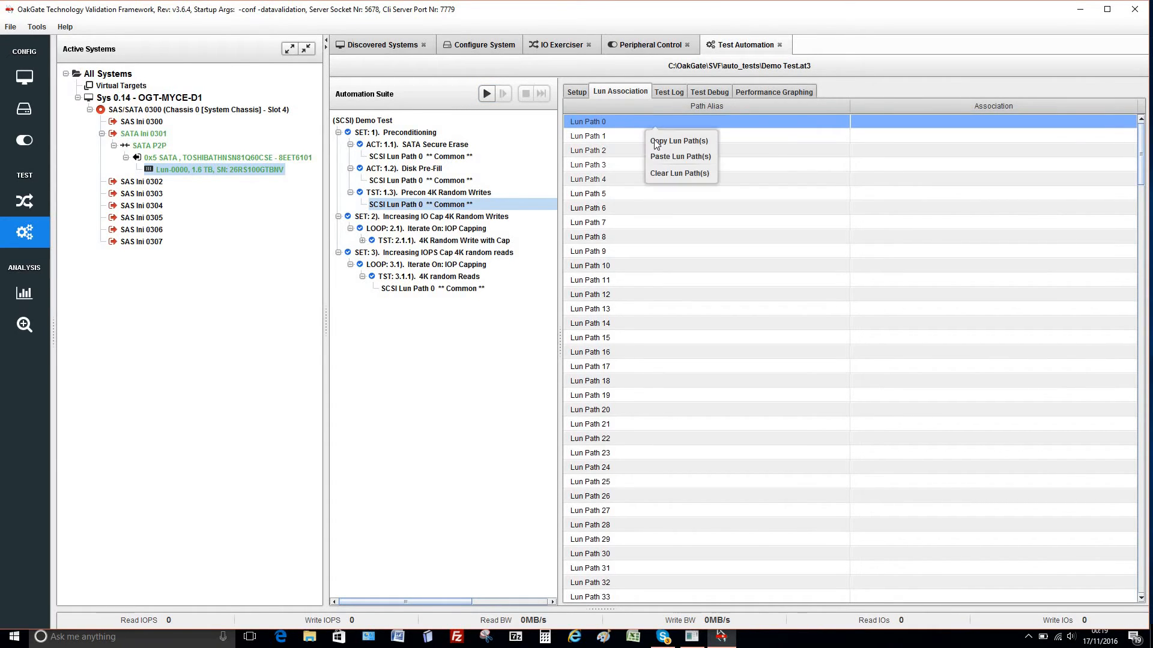
pyautogui.click(680, 157)
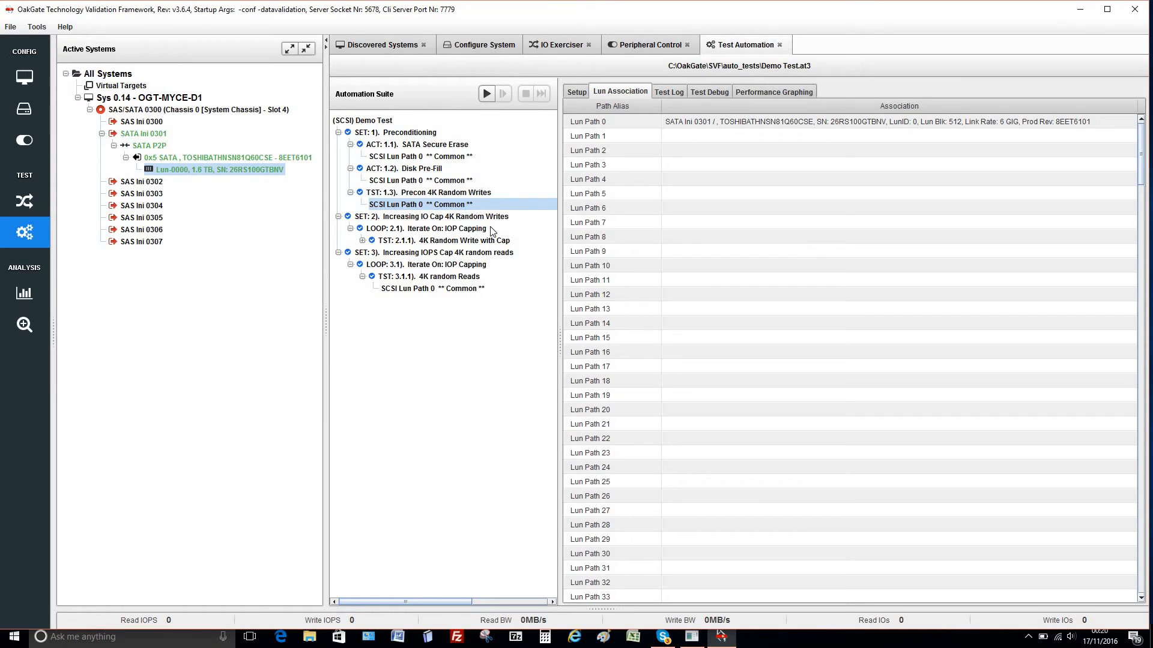
# Run the Demo Test automation suite, removing the existing test output directory.
pyautogui.click(487, 94)
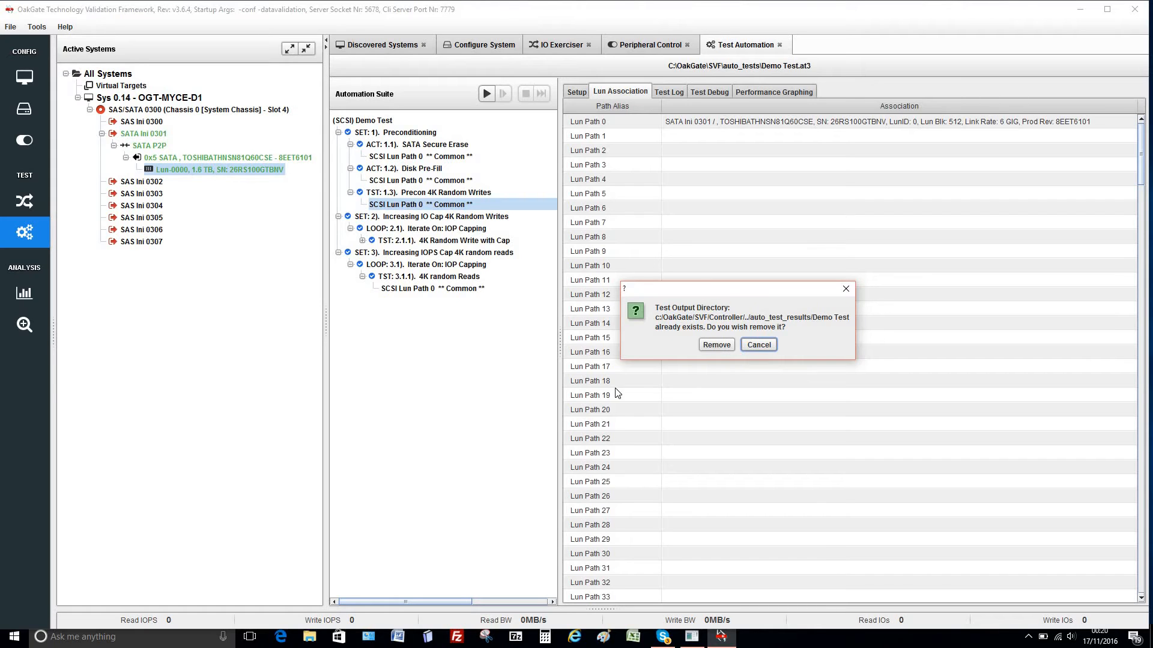
pyautogui.click(716, 345)
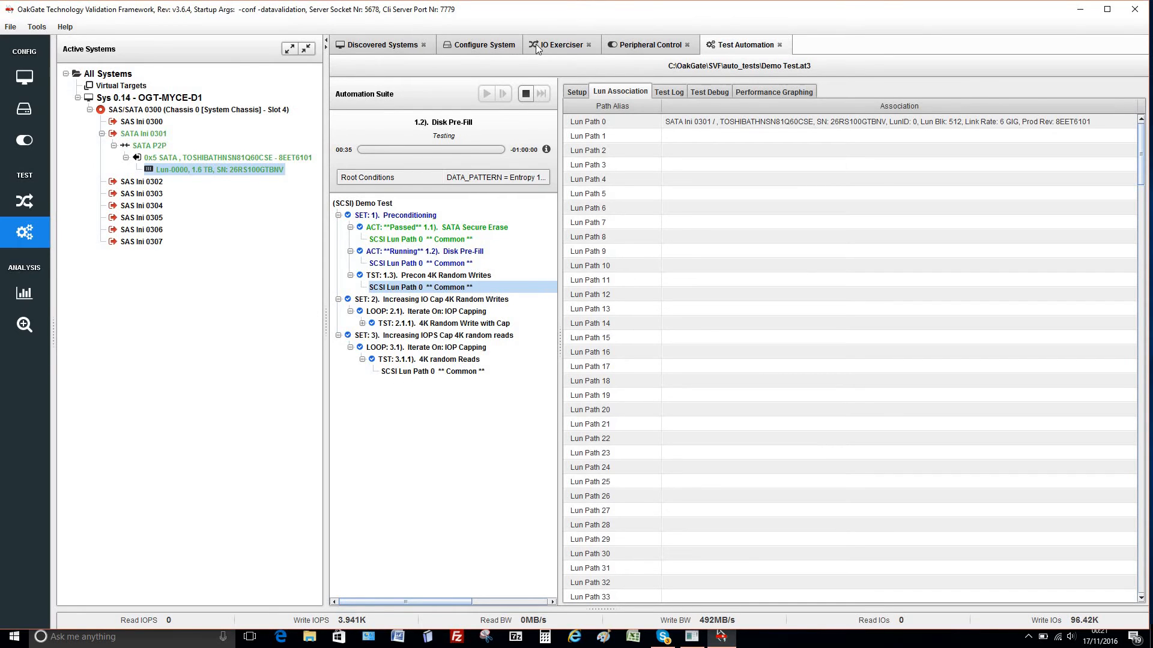
# Examine the IO traffic settings of the running Disk Pre-Fill in the IO Exerciser, including IO sizes, write ratio, alignment and data patterns.
pyautogui.click(551, 49)
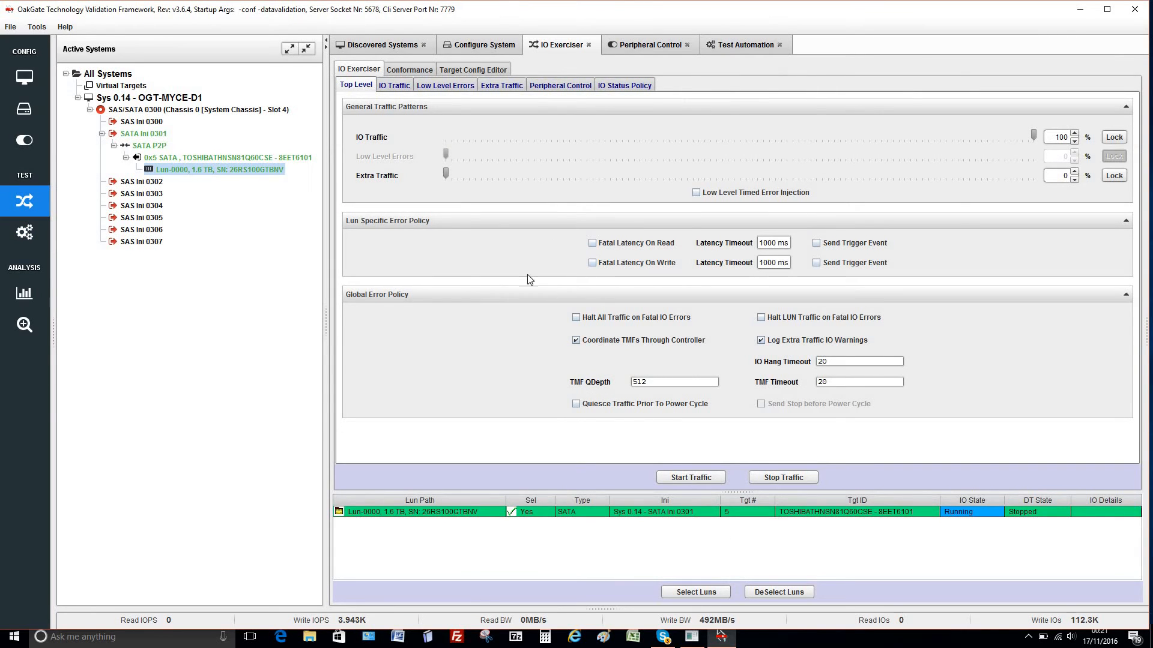
pyautogui.click(394, 88)
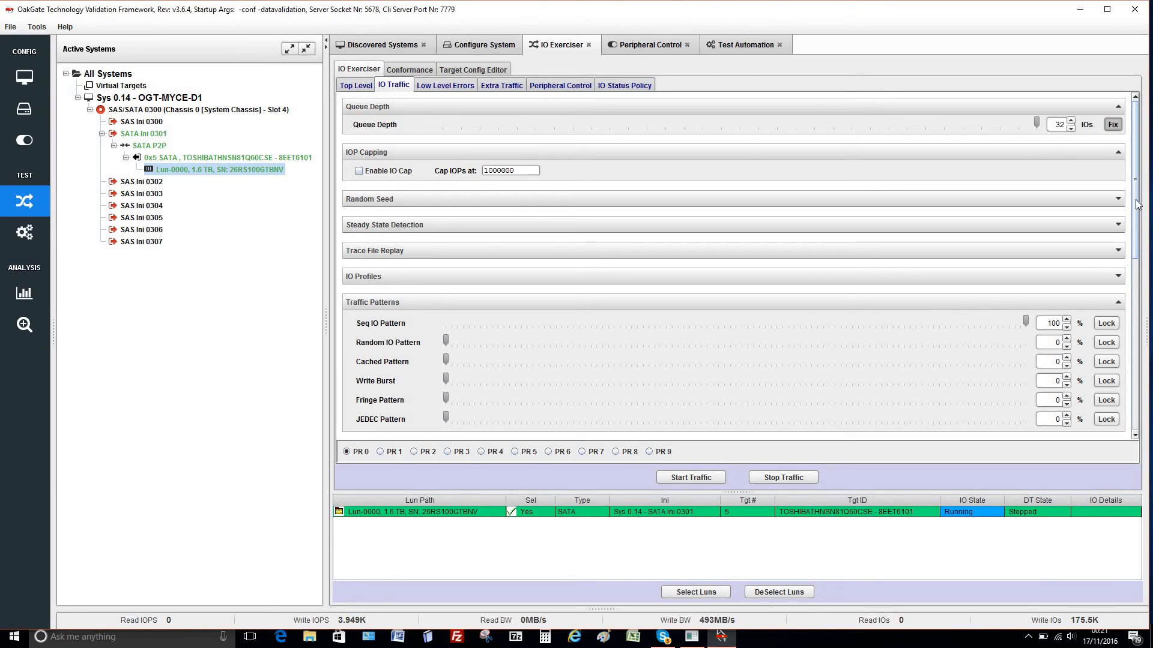
pyautogui.scroll(-10, 445, 295)
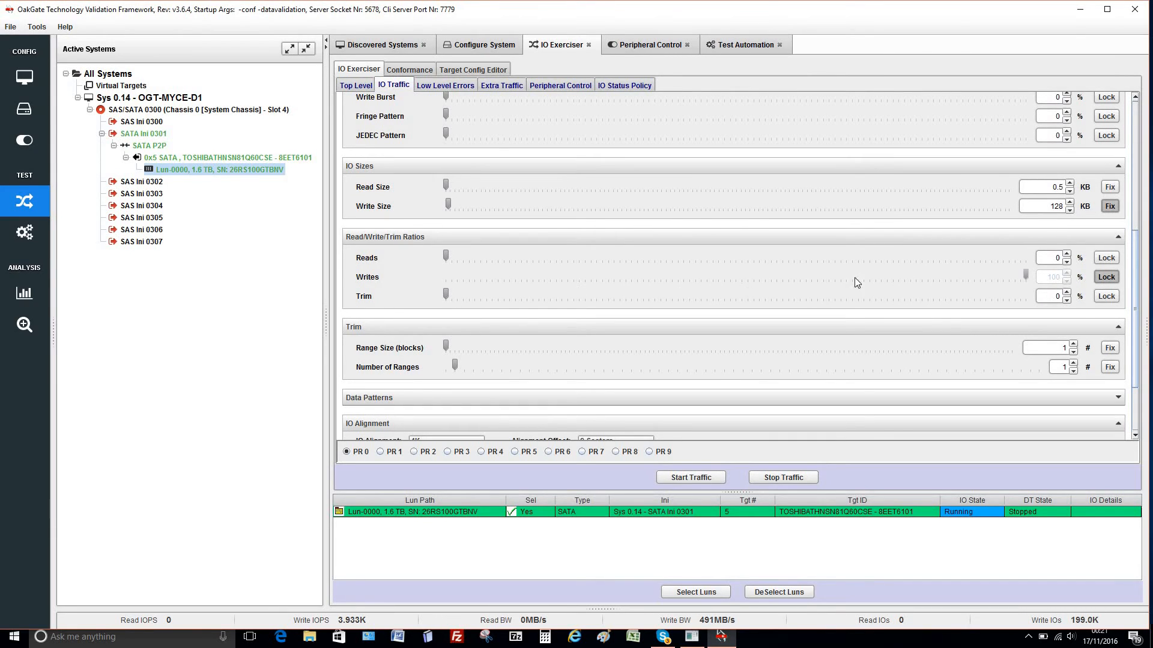
pyautogui.scroll(-3, 1136, 252)
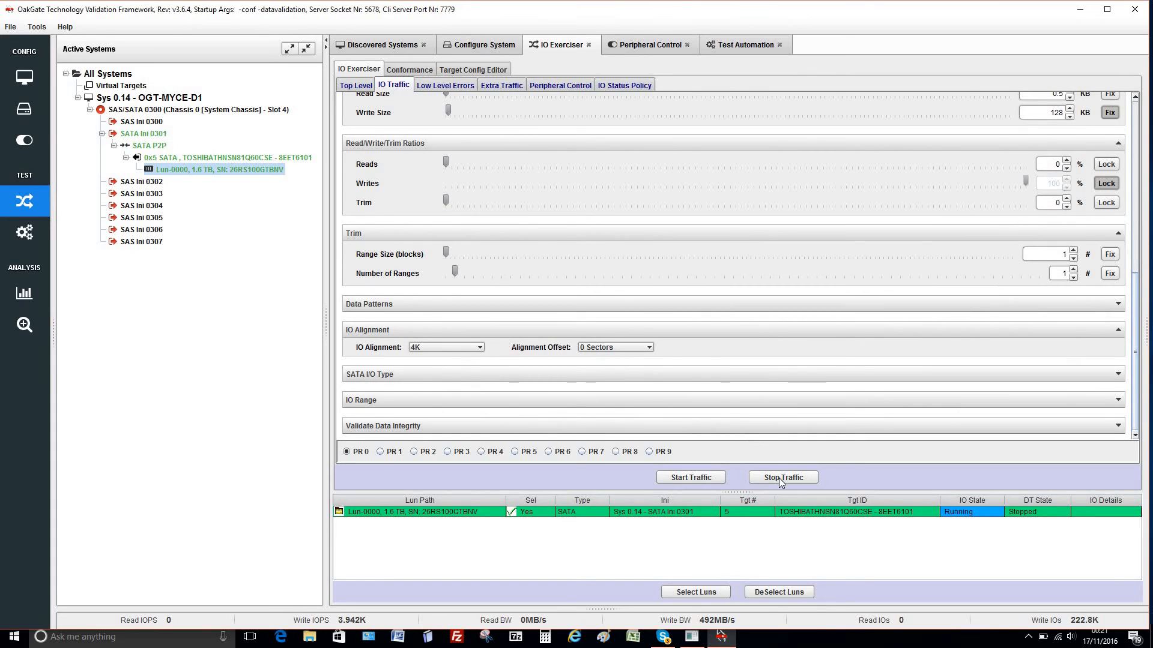
pyautogui.click(1118, 306)
pyautogui.scroll(-8, 1134, 360)
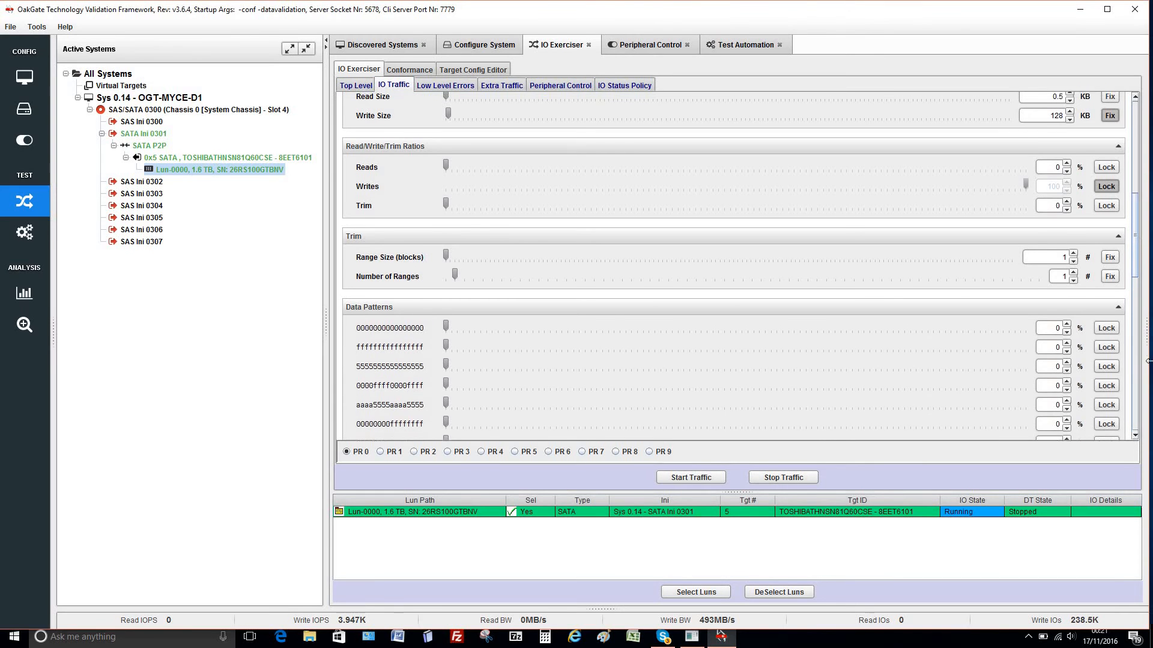
pyautogui.scroll(-5, 1129, 384)
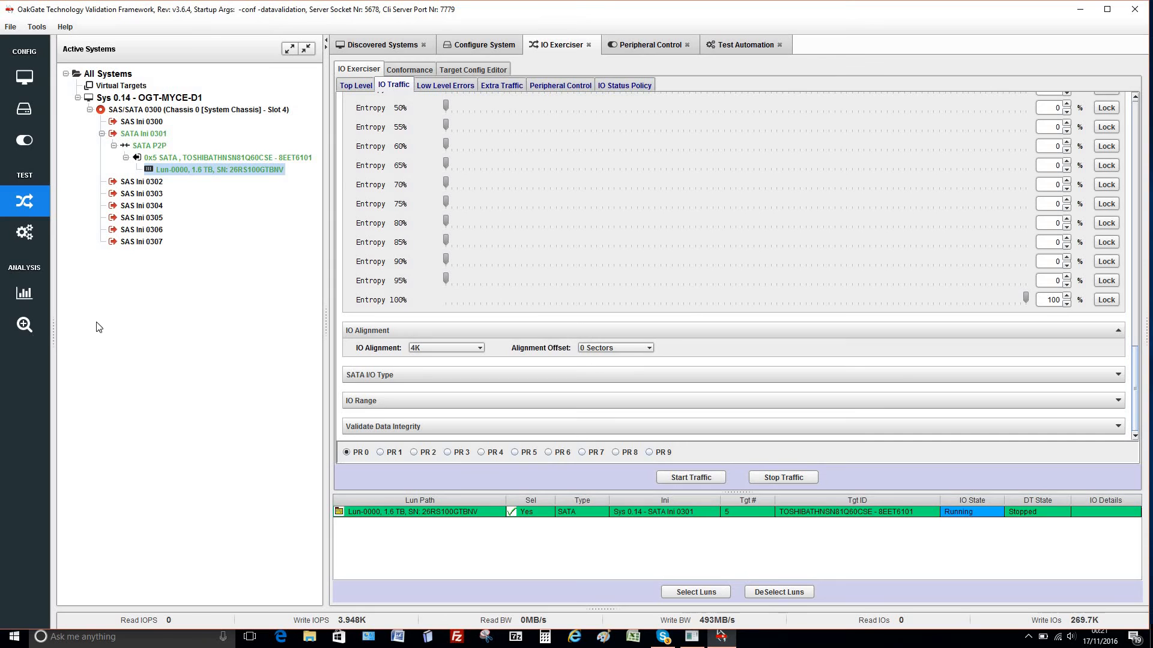
# Check the dashboard's live performance charts and the drive's power measurements, and return to the running test suite.
pyautogui.click(24, 294)
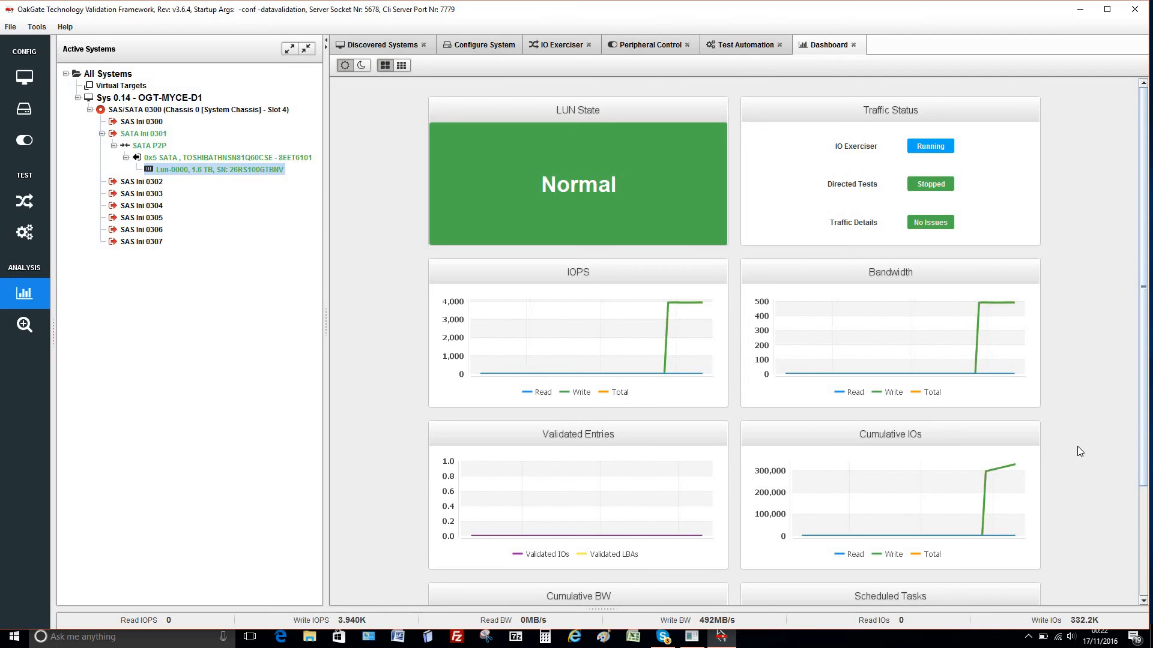
pyautogui.scroll(-1, 1142, 359)
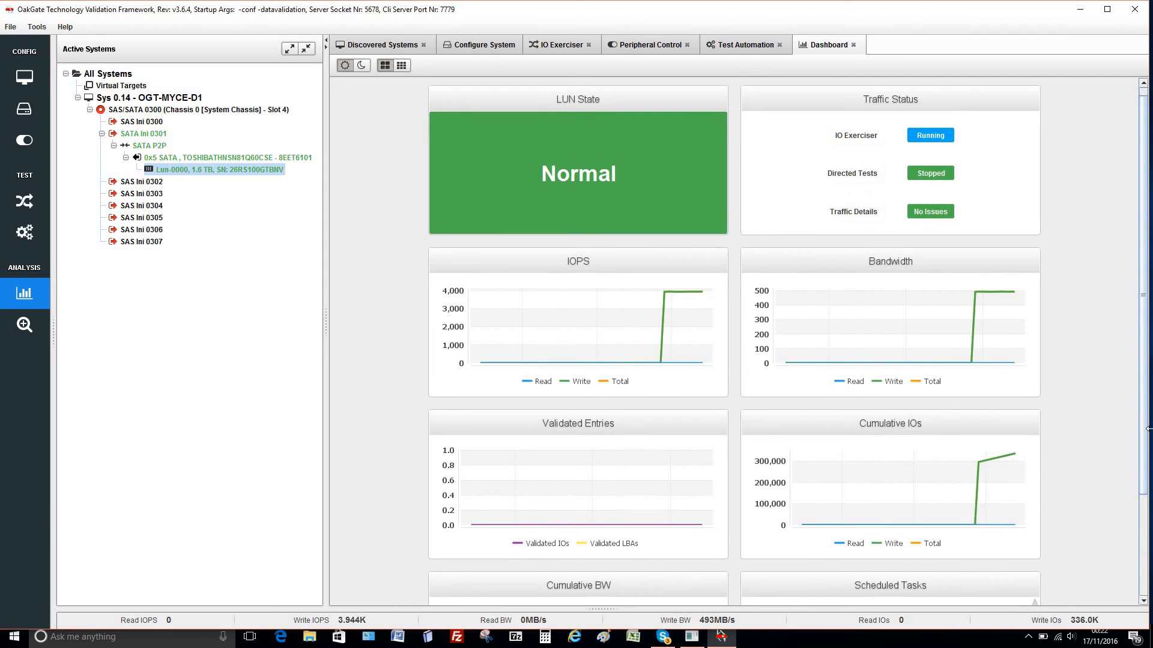
pyautogui.scroll(-5, 870, 419)
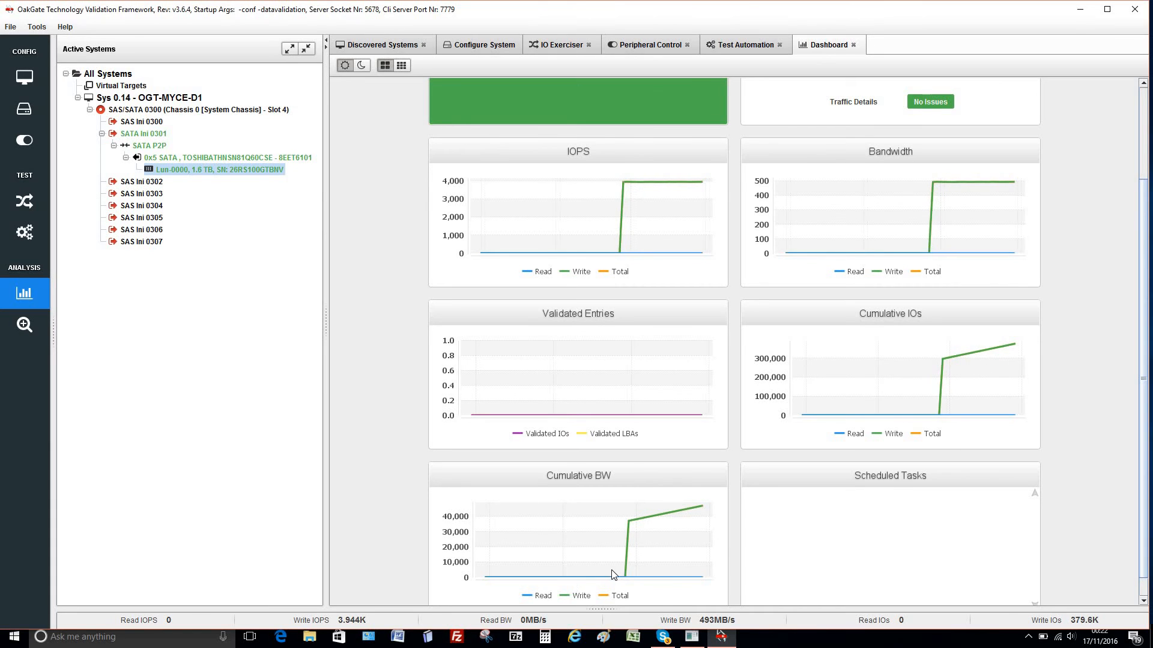
pyautogui.scroll(5, 603, 508)
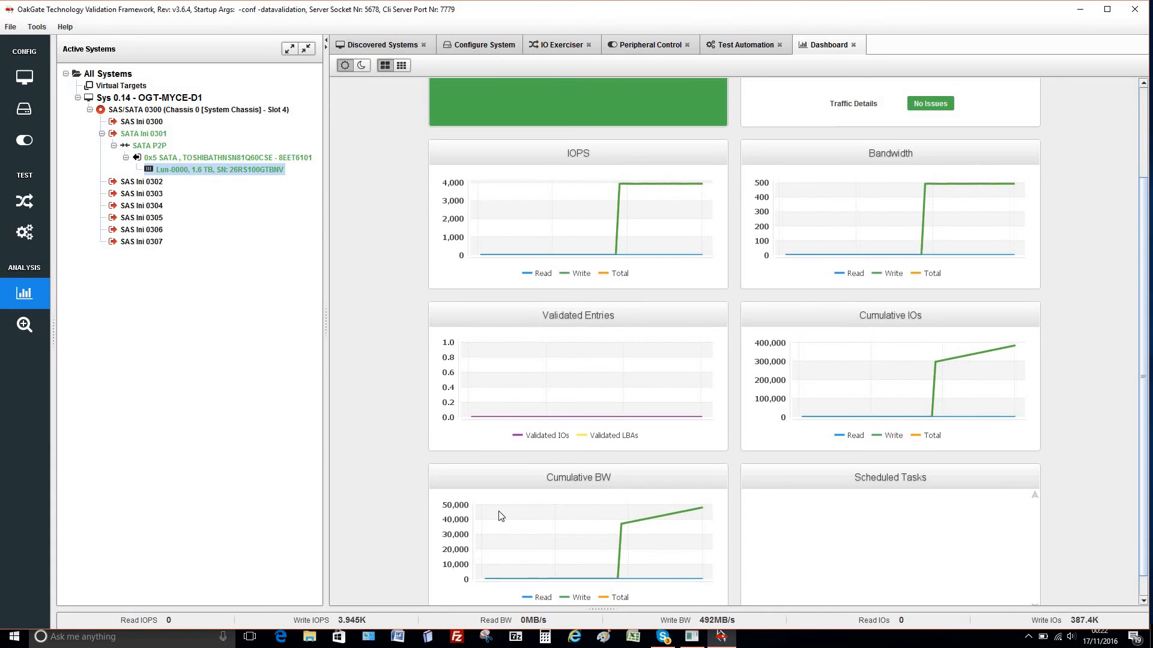
pyautogui.scroll(3, 369, 420)
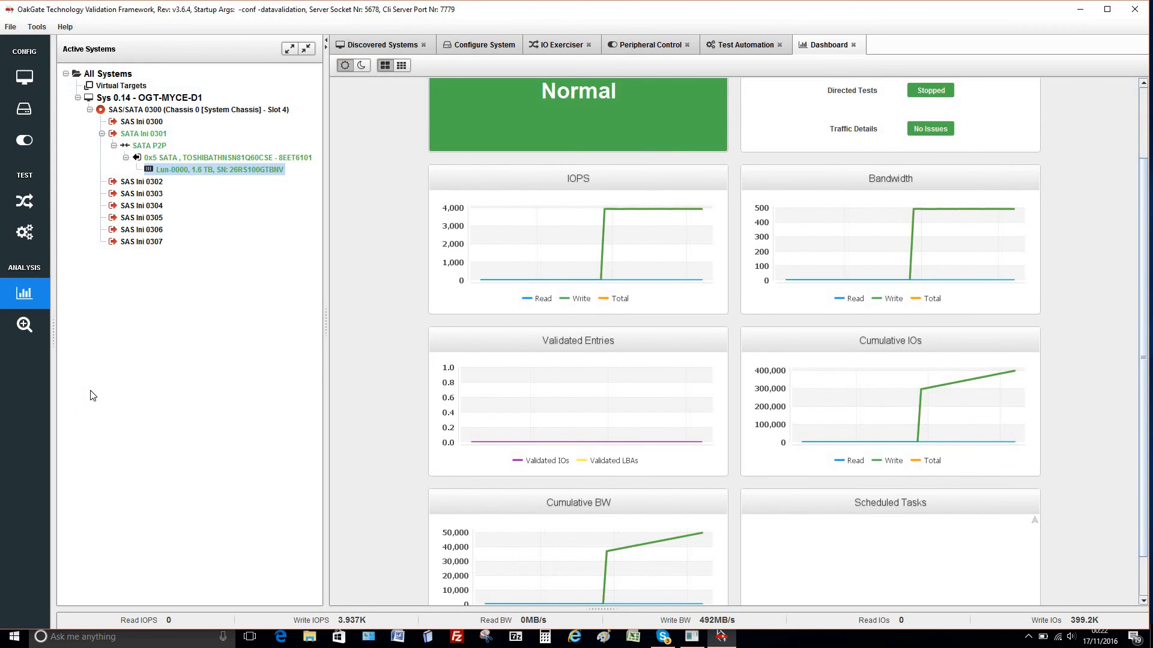
pyautogui.click(645, 46)
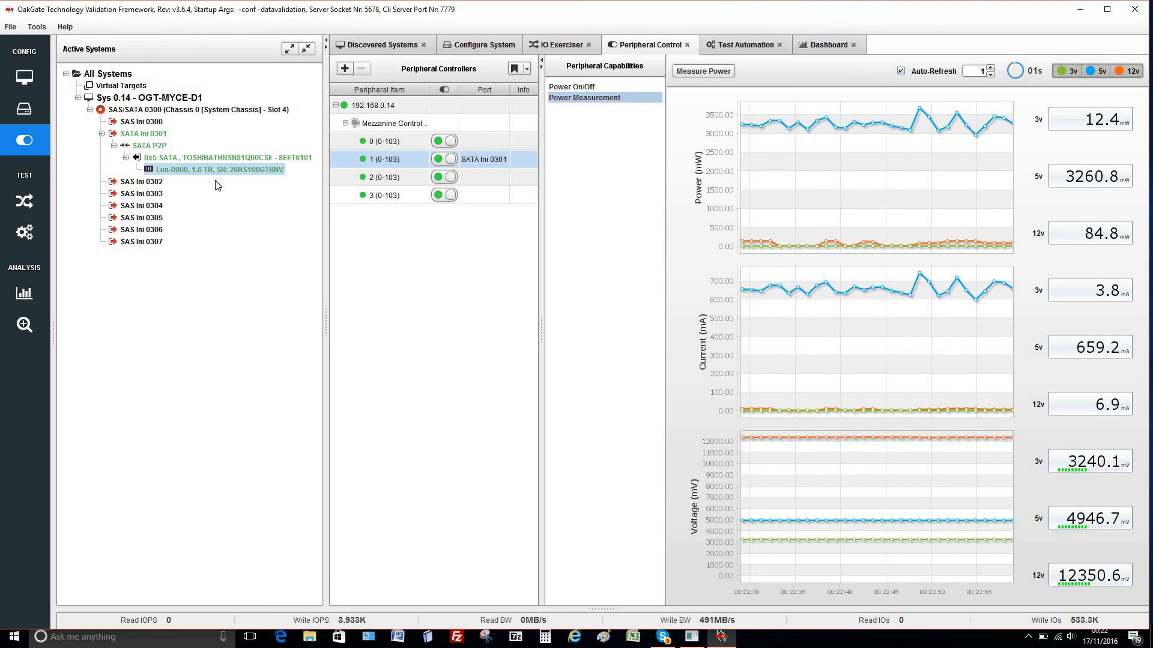
pyautogui.click(747, 47)
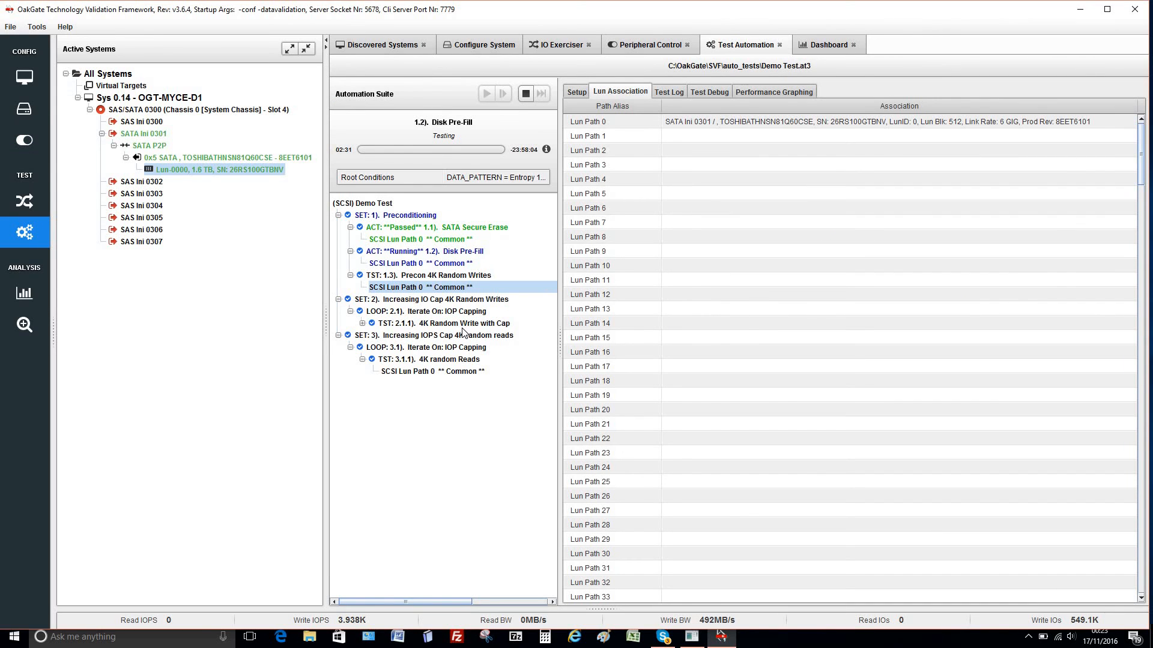